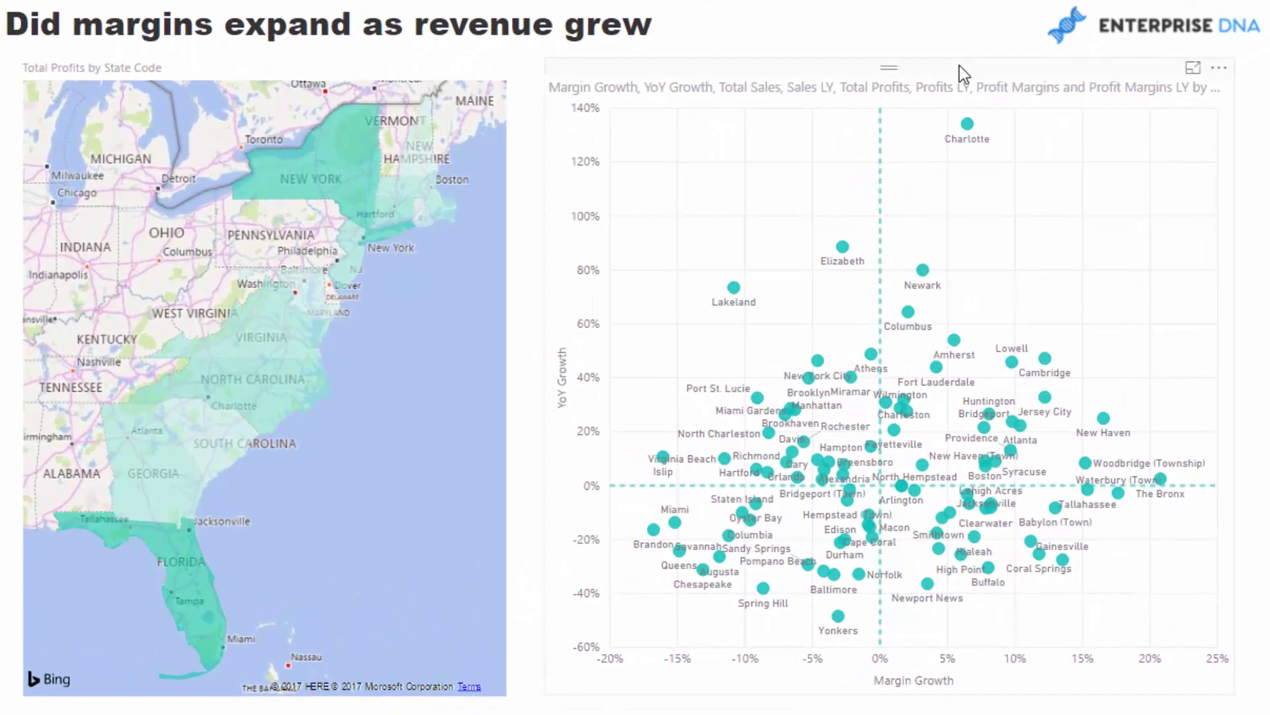
- Show the Total Sales SUMX formula, with its RELATED price lookup and Sales[Quantity], beside the scatter chart
{"action": "left_click", "coordinate": [1127, 92]}
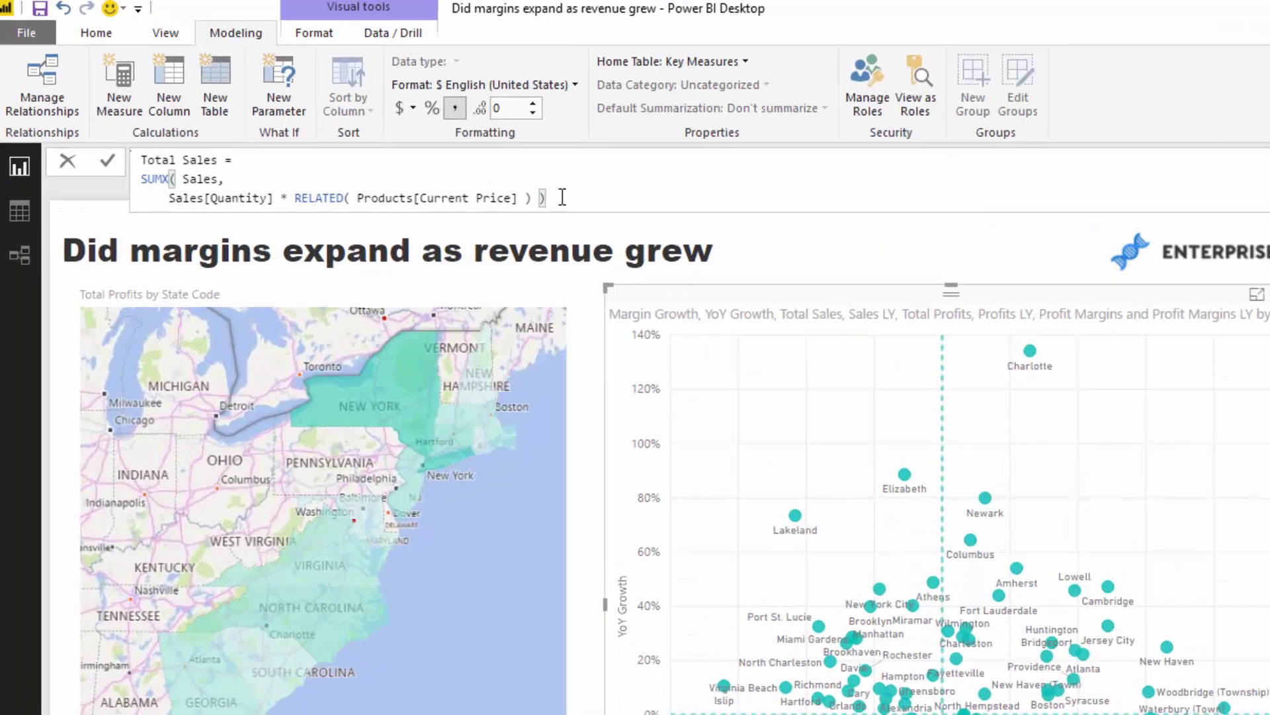
{"action": "left_click_drag", "start_coordinate": [395, 141], "coordinate": [207, 141]}
{"action": "left_click_drag", "start_coordinate": [358, 284], "coordinate": [143, 253]}
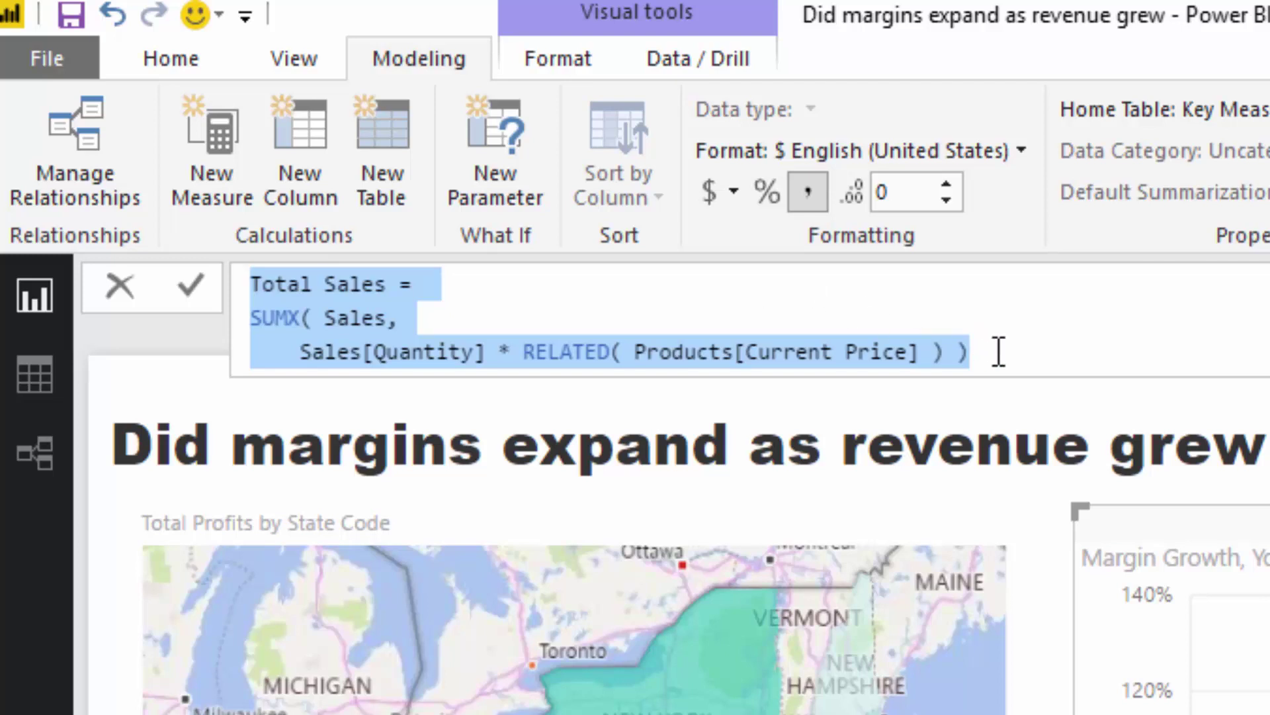
{"action": "left_click_drag", "start_coordinate": [296, 351], "coordinate": [493, 349]}
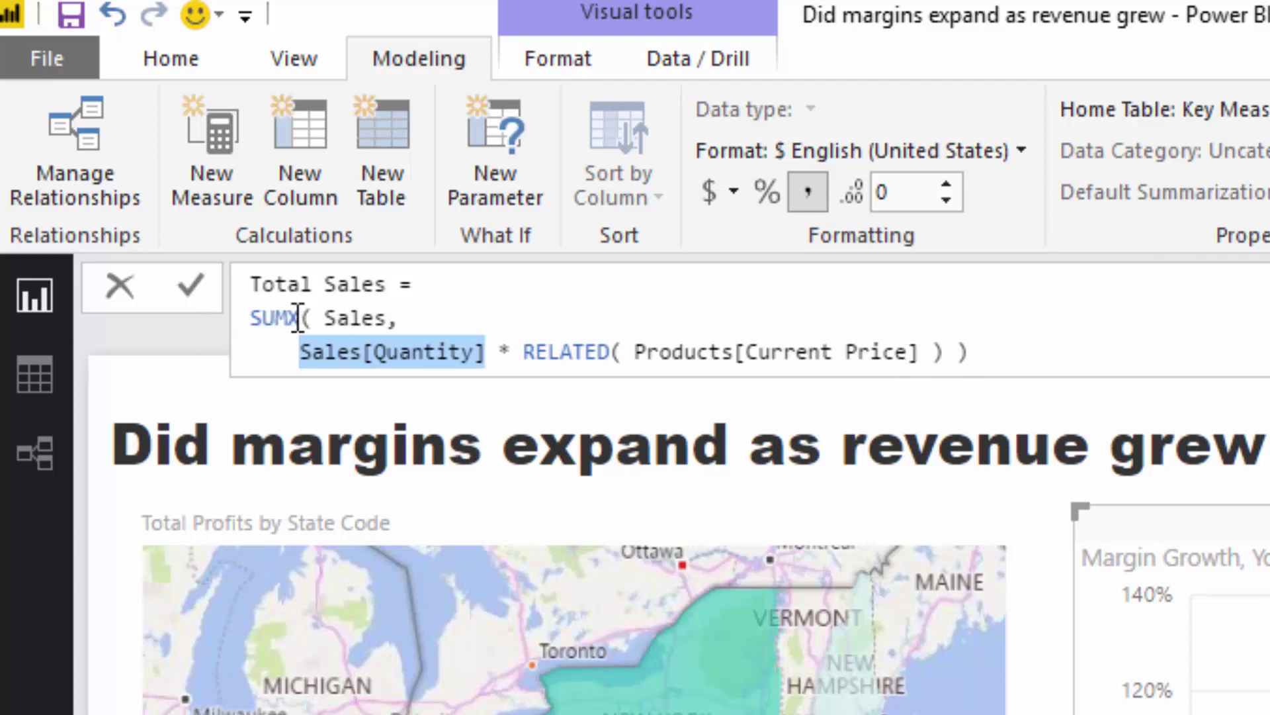
{"action": "left_click", "coordinate": [274, 315]}
{"action": "key", "text": "shift+Home"}
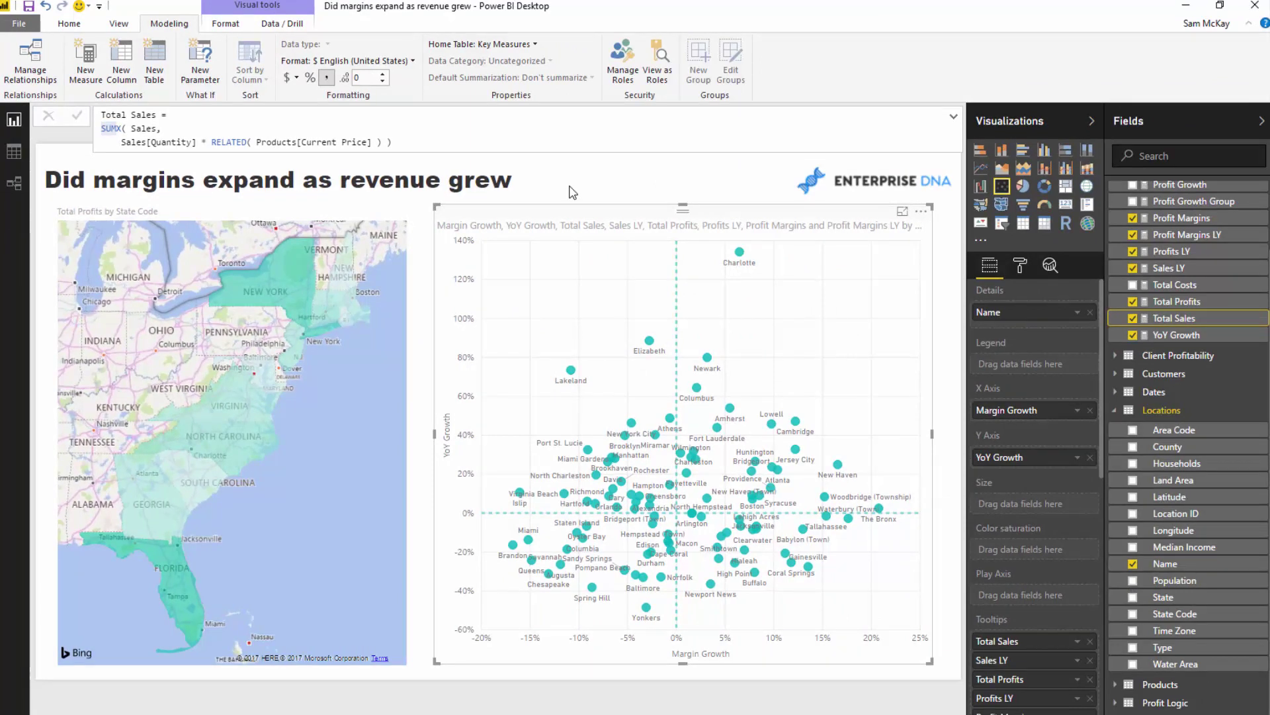
- Close the Total Sales formula and clear the 'revenue grew' title highlight, leaving the plain report page
{"action": "left_click", "coordinate": [573, 192]}
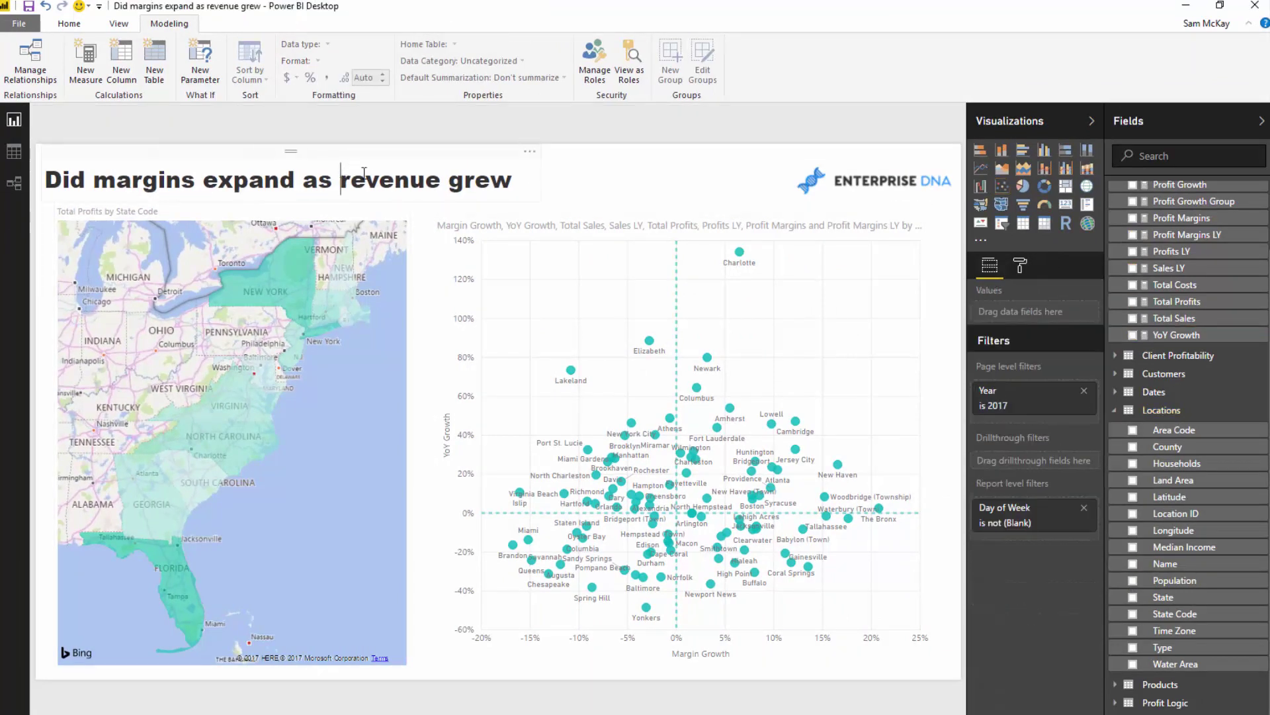
{"action": "left_click_drag", "start_coordinate": [339, 179], "coordinate": [514, 180]}
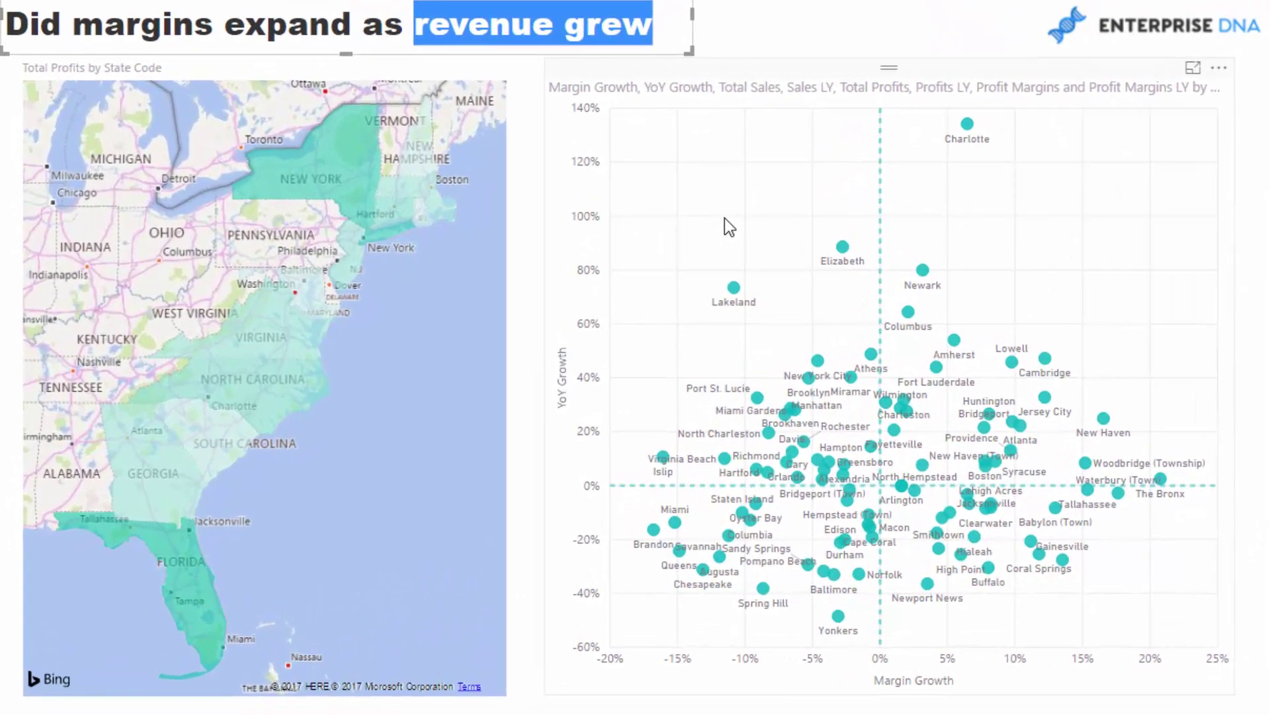
{"action": "left_click", "coordinate": [913, 18]}
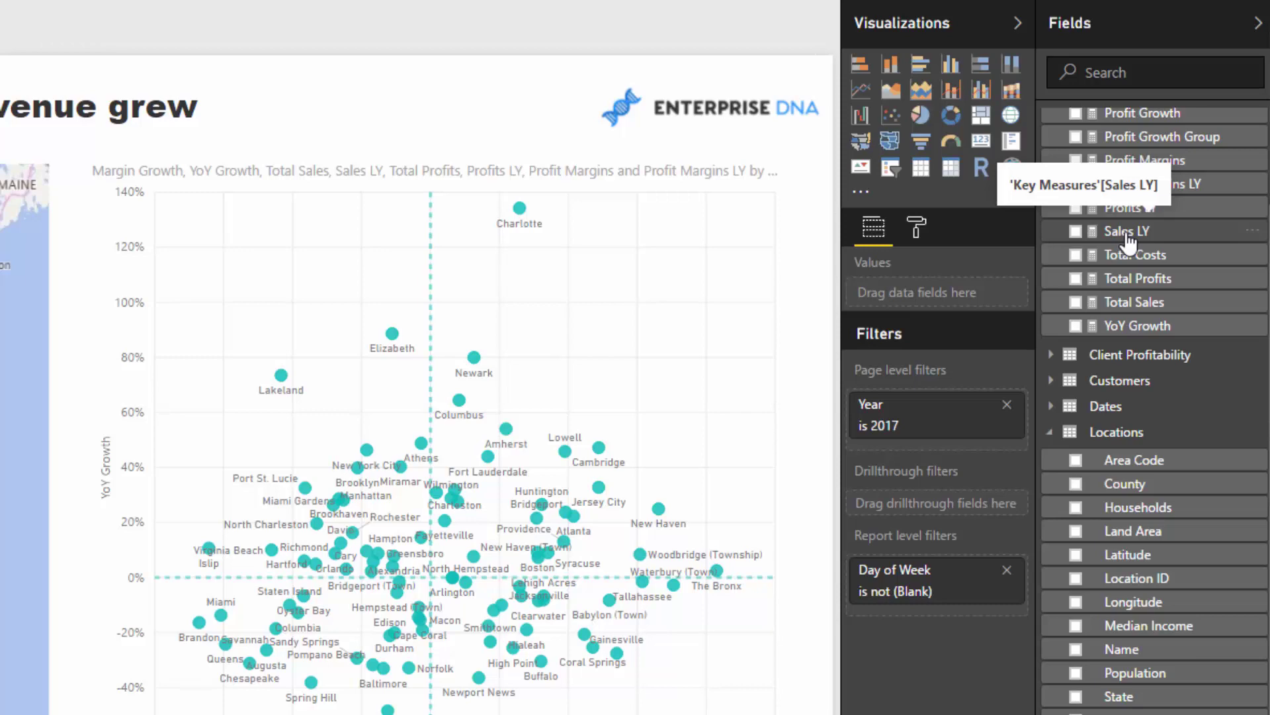
- Review the Sales LY formula: CALCULATE of [Total Sales] with DATEADD( Dates[Date], -1, YEAR )
{"action": "left_click", "coordinate": [1128, 233]}
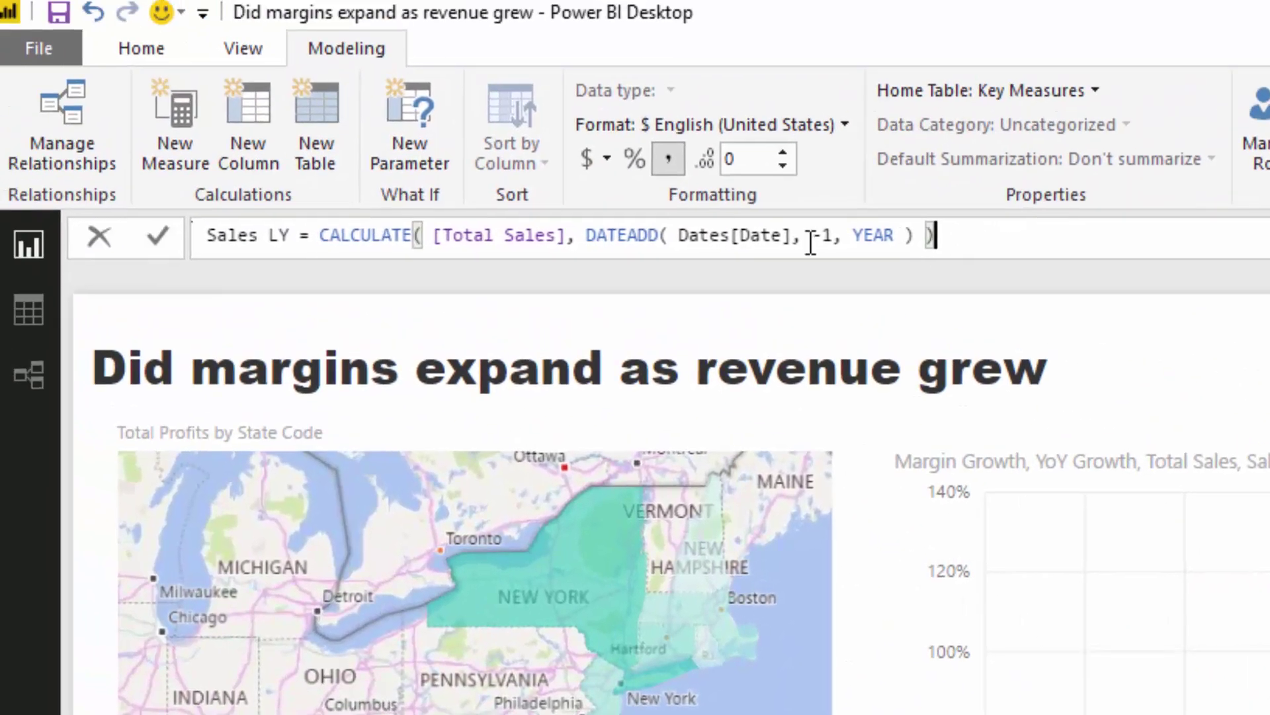
{"action": "left_click_drag", "start_coordinate": [934, 236], "coordinate": [588, 237]}
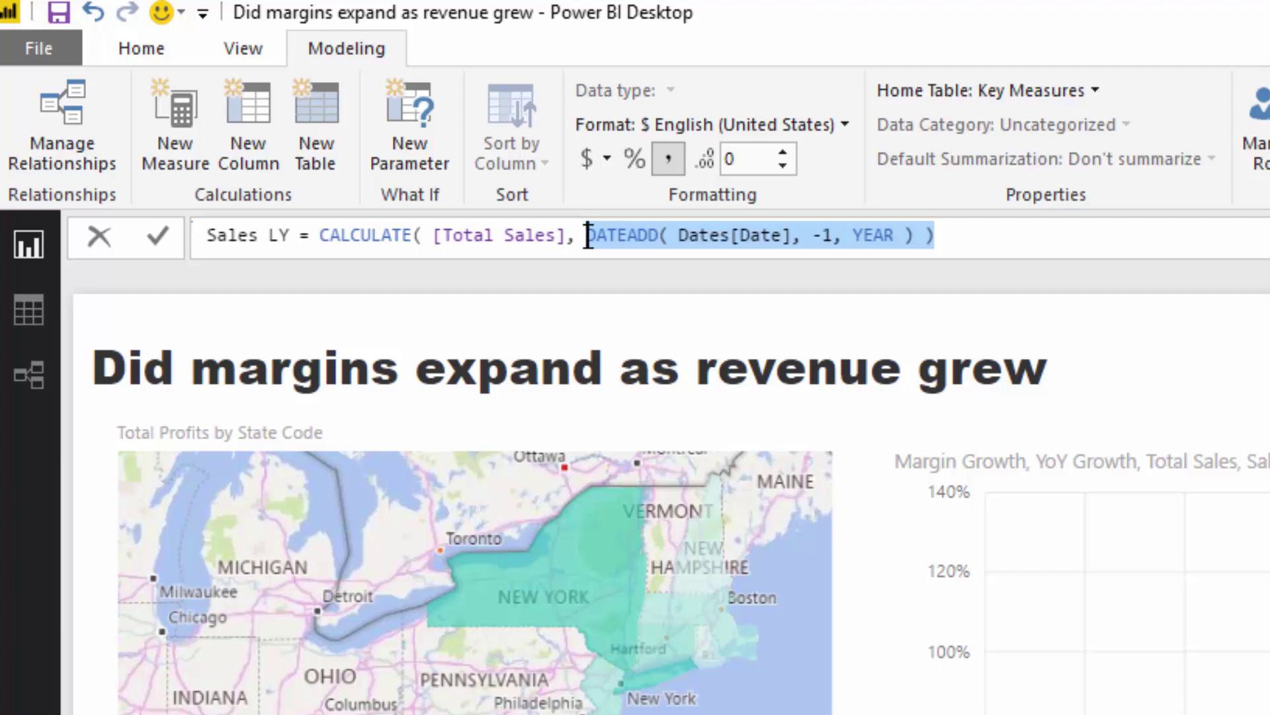
{"action": "left_click_drag", "start_coordinate": [588, 236], "coordinate": [927, 235]}
{"action": "left_click", "coordinate": [986, 235]}
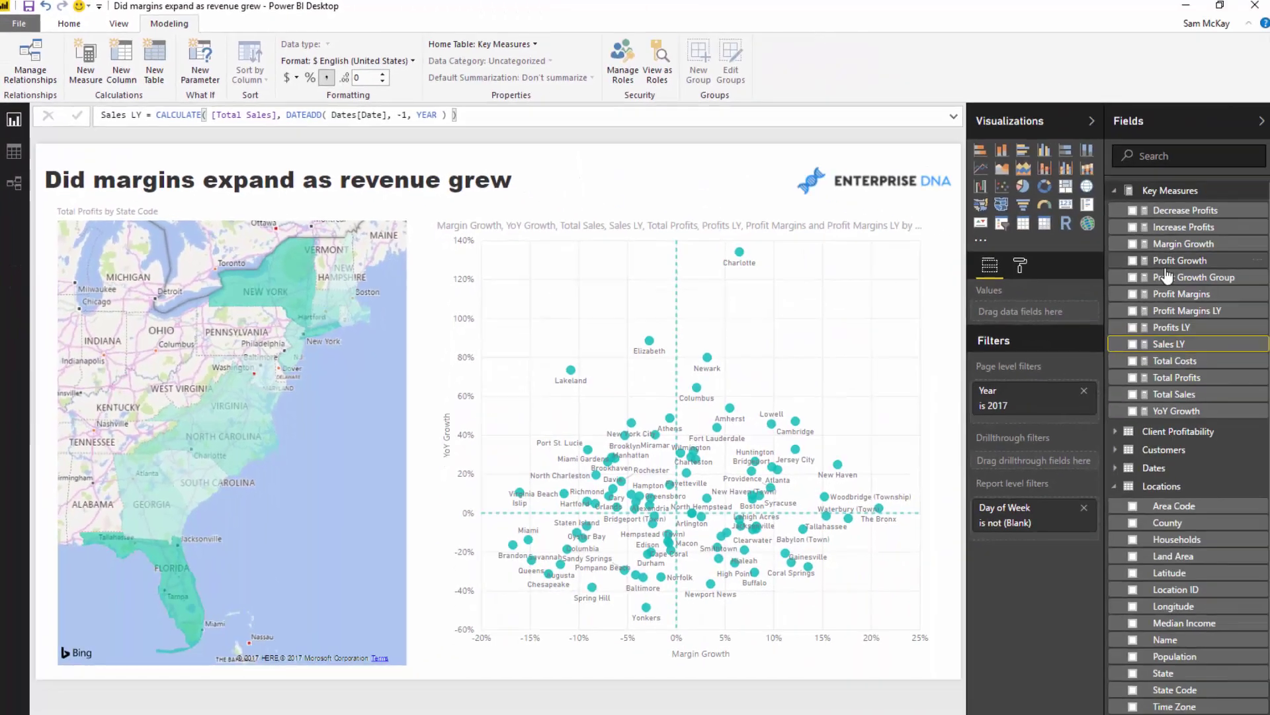
- Show the YoY Growth DIVIDE formula, highlighting its Total Sales and Sales LY terms
{"action": "left_click", "coordinate": [1176, 410]}
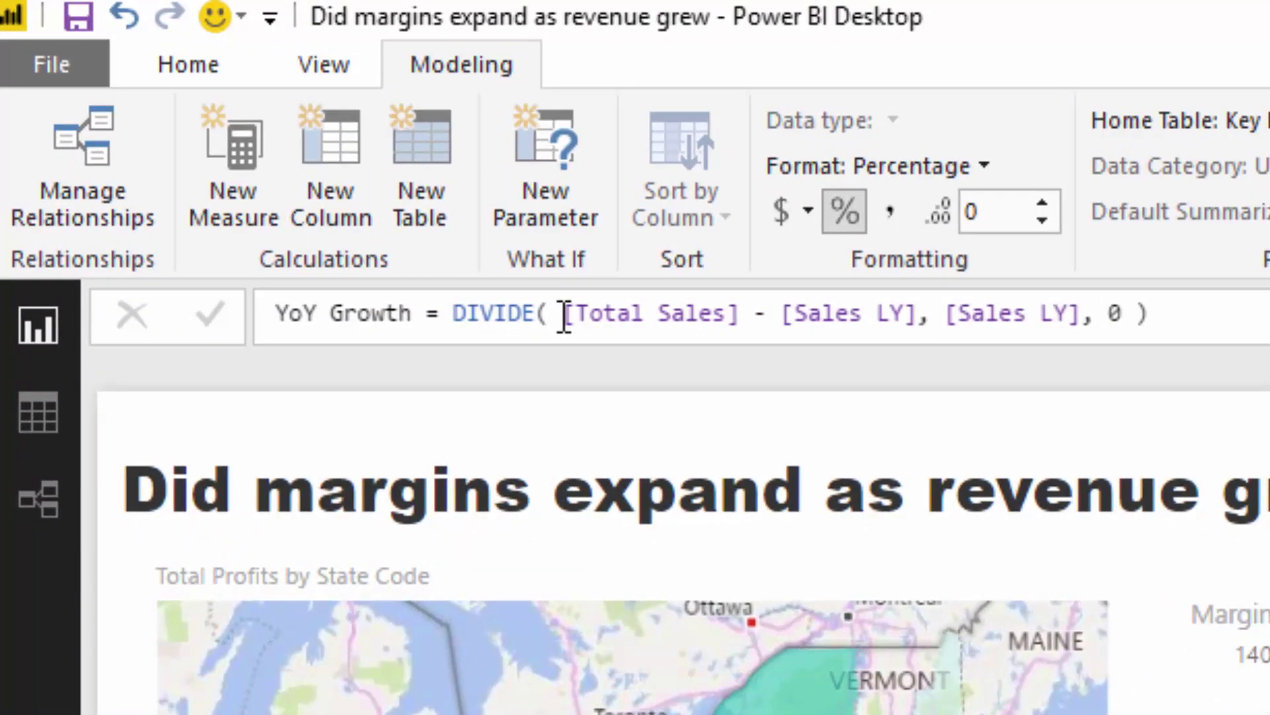
{"action": "left_click_drag", "start_coordinate": [564, 317], "coordinate": [1071, 313]}
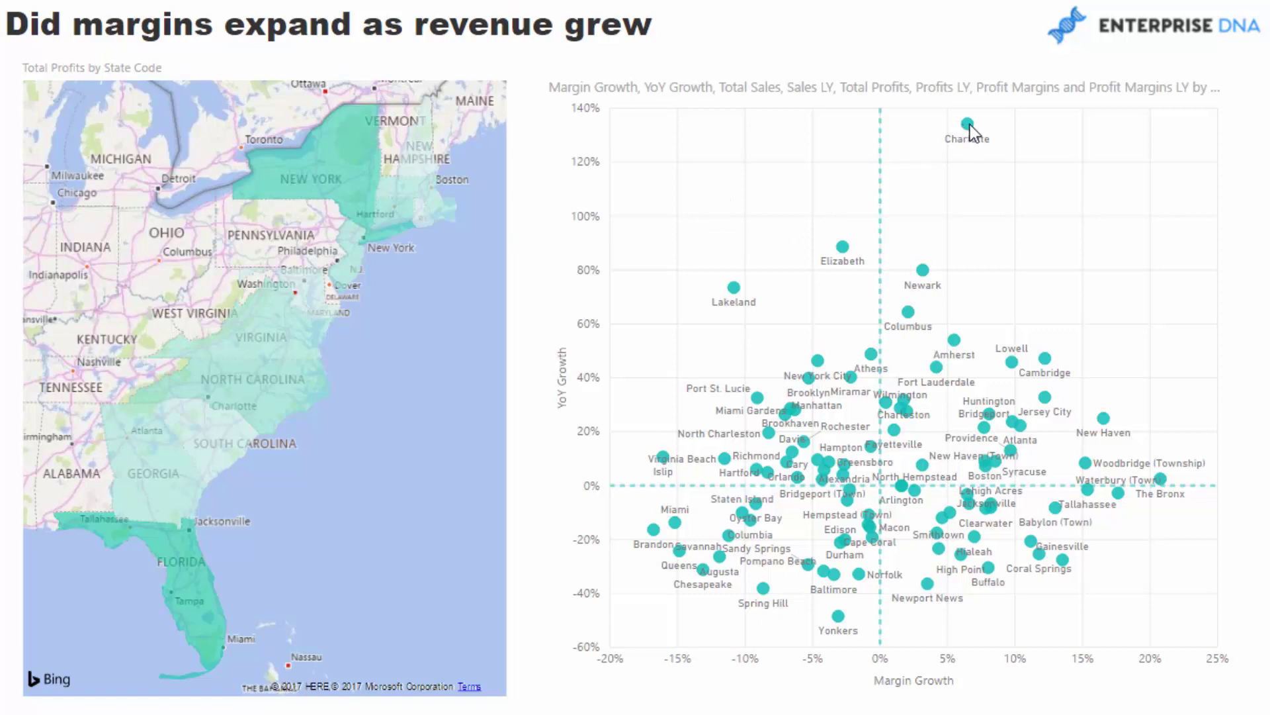
- Check the Charlotte point's tooltip, then show the scatter chart's Name, Margin Growth and YoY Growth fields
{"action": "mouse_move", "coordinate": [970, 126]}
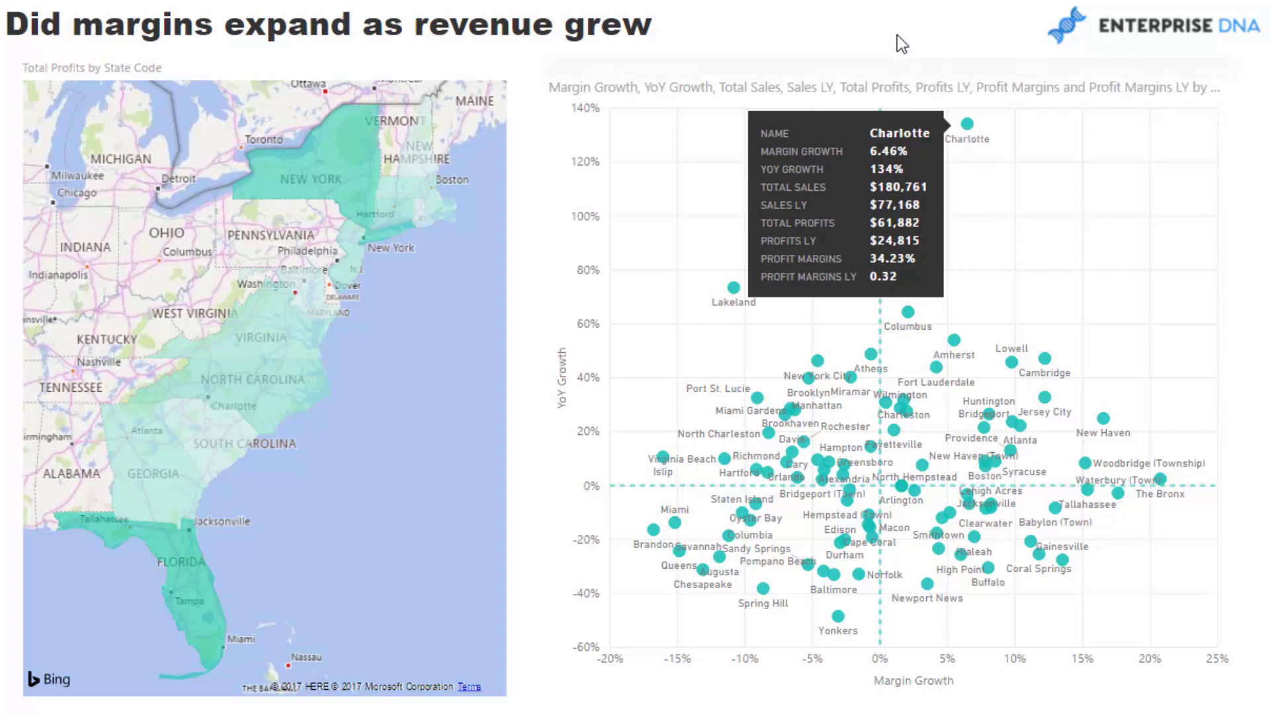
{"action": "left_click", "coordinate": [795, 77]}
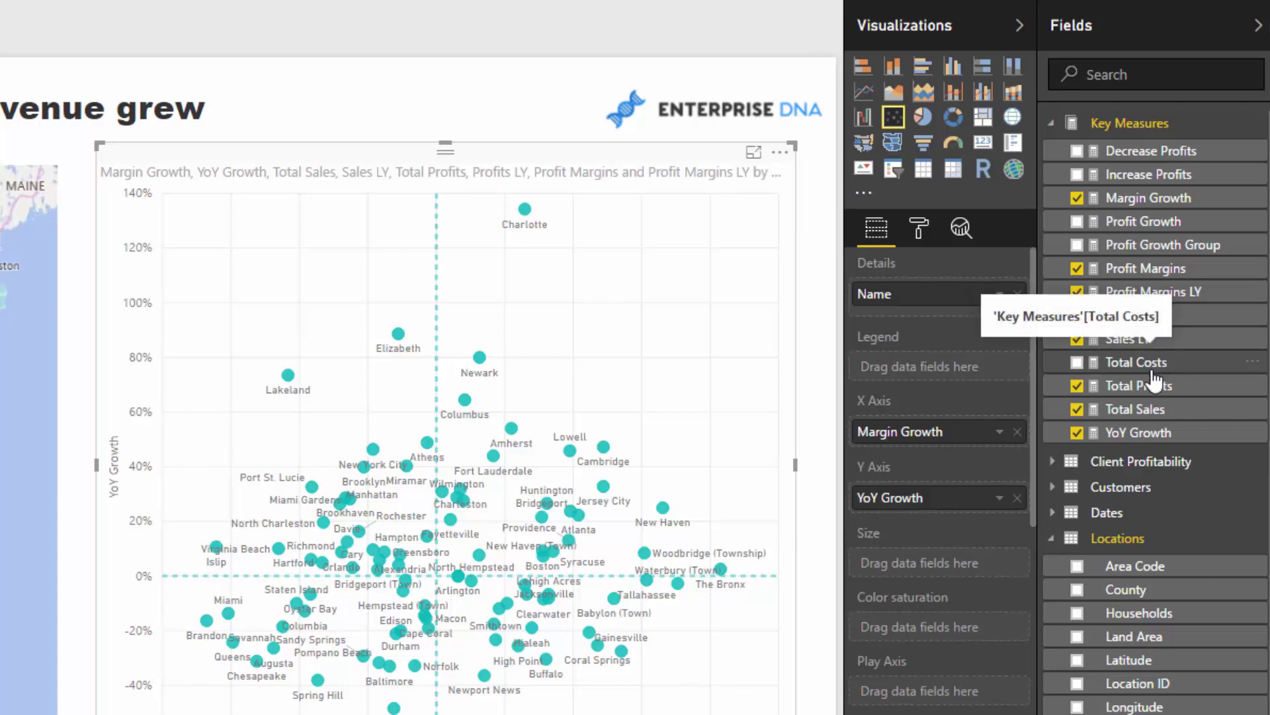
- Review the Total Profits formula, [Total Sales] - [Total Costs]
{"action": "left_click", "coordinate": [1138, 385]}
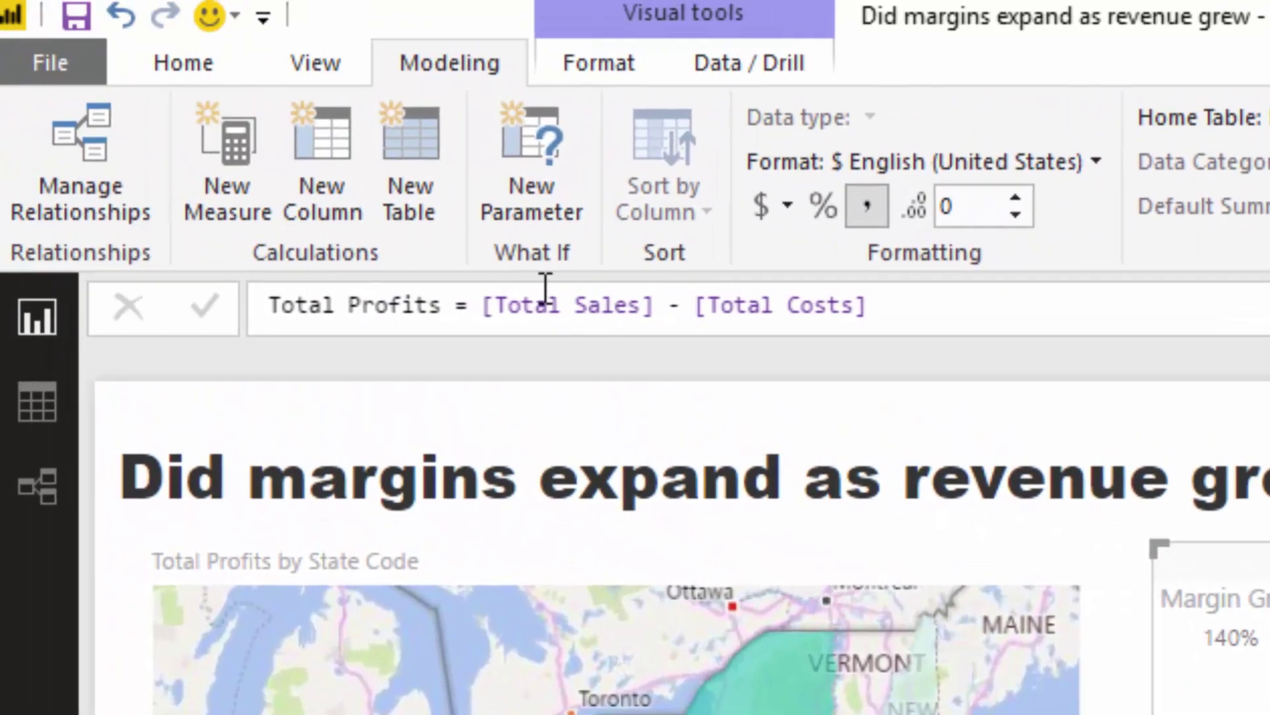
{"action": "left_click_drag", "start_coordinate": [106, 160], "coordinate": [179, 150]}
{"action": "left_click_drag", "start_coordinate": [569, 291], "coordinate": [942, 314]}
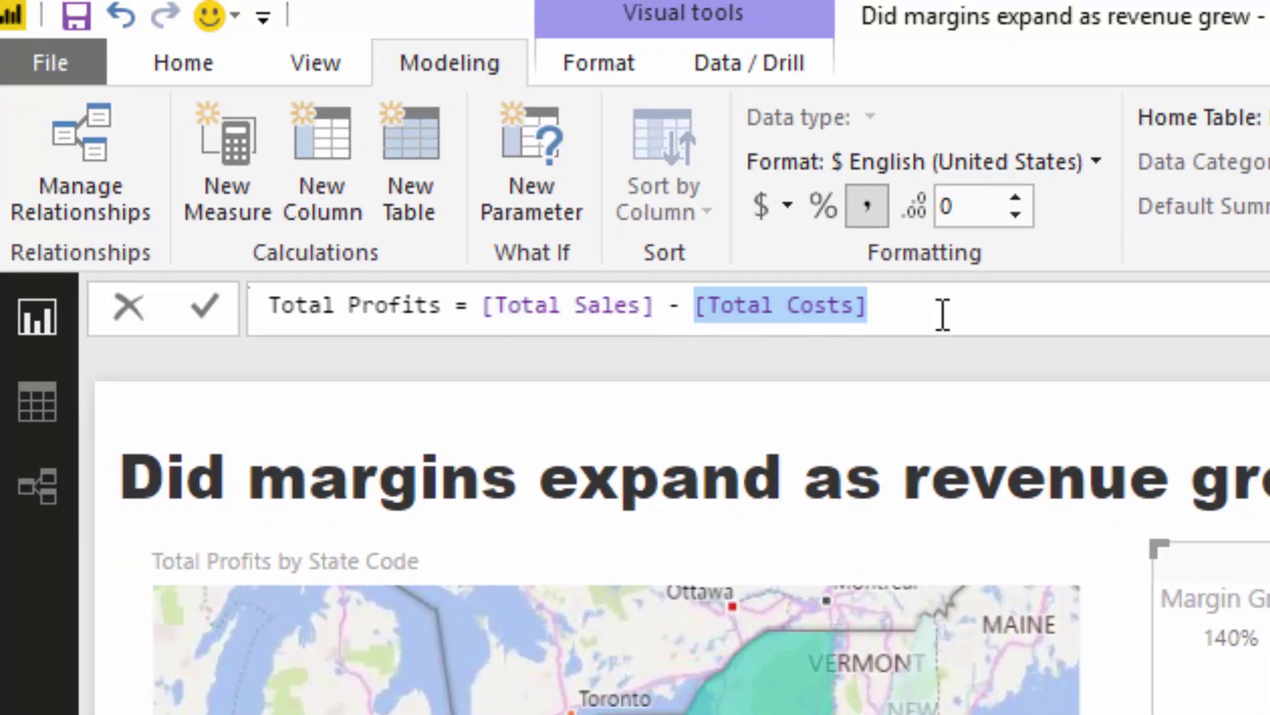
{"action": "left_click", "coordinate": [958, 307]}
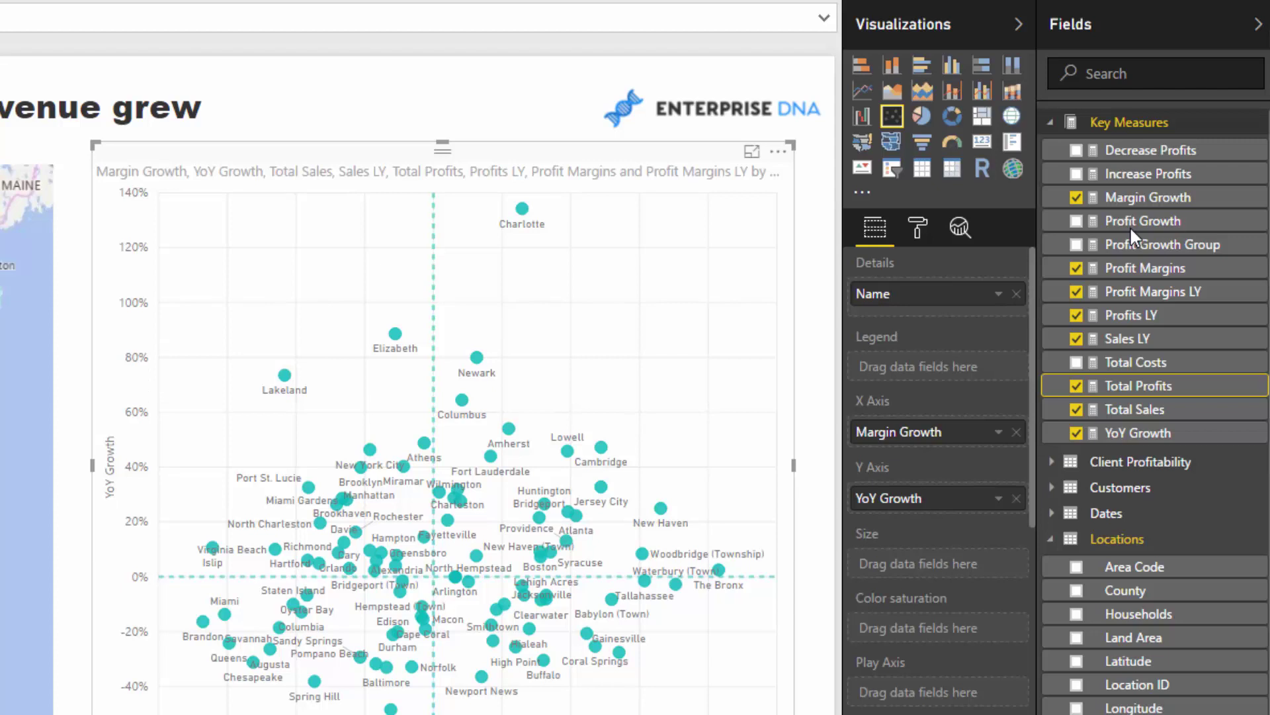
- Review the Profit Margins formula, DIVIDE( [Total Profits], [Total Sales], 0 ), as a percentage
{"action": "left_click", "coordinate": [1132, 224]}
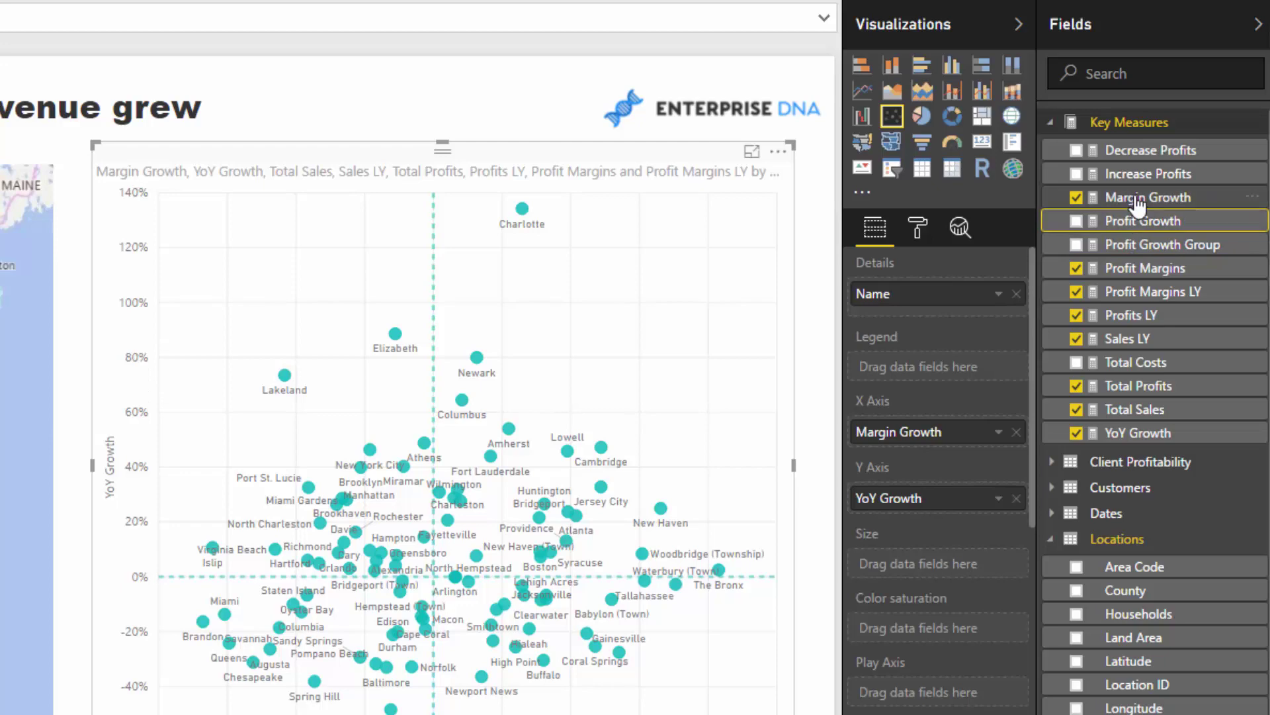
{"action": "left_click", "coordinate": [1170, 271]}
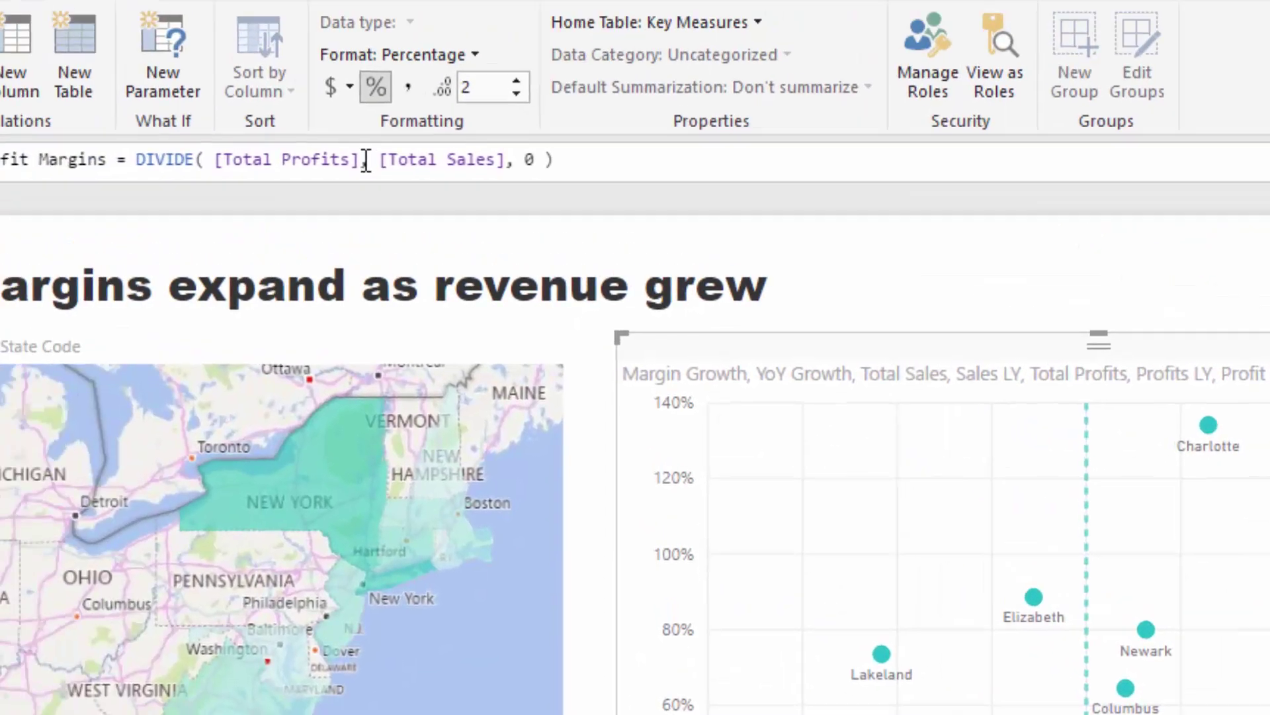
{"action": "left_click_drag", "start_coordinate": [707, 269], "coordinate": [536, 259]}
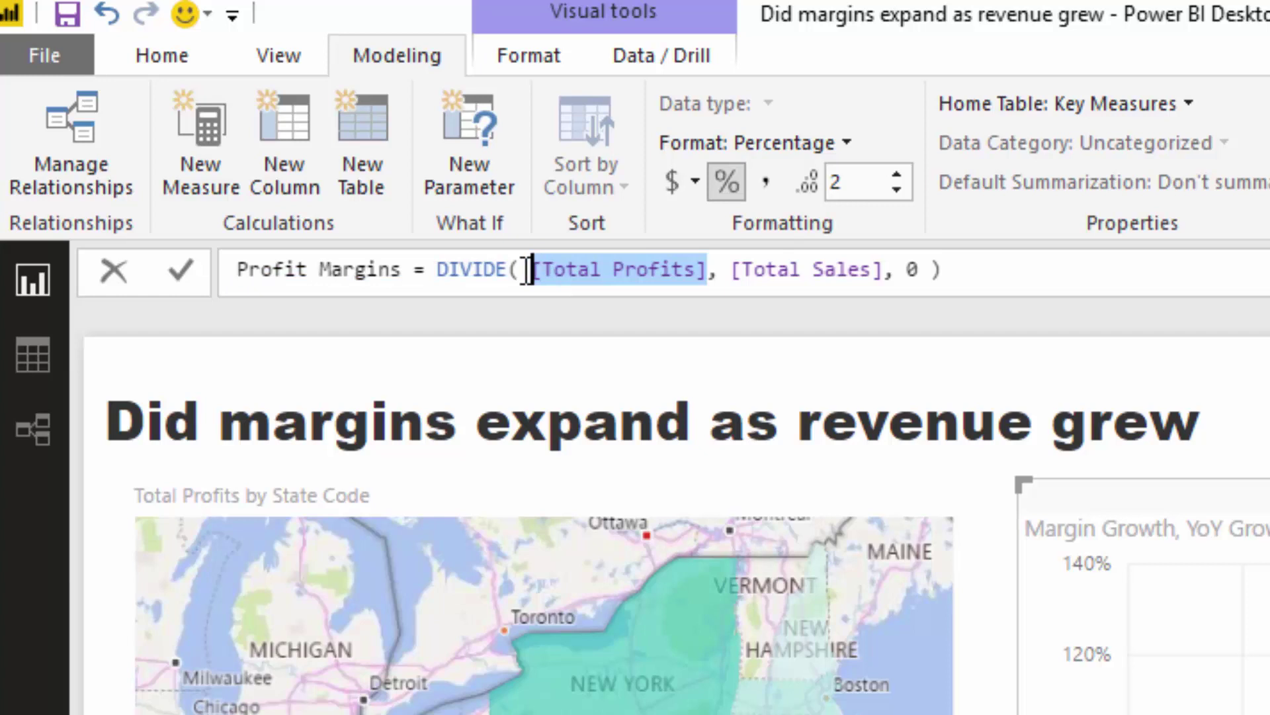
{"action": "left_click", "coordinate": [1036, 284]}
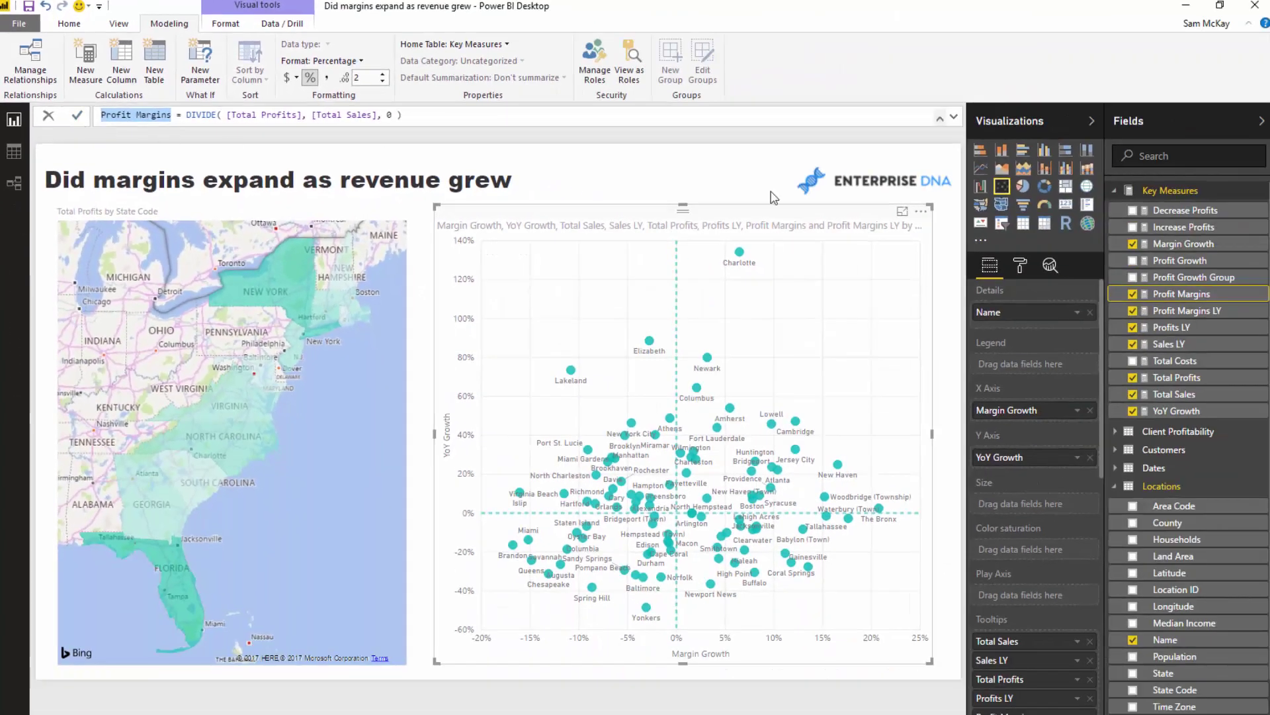
- Review the Profit Margins LY formula, CALCULATE( [Profit Margins], DATEADD( Dates[Date], -1, YEAR ) )
{"action": "left_click", "coordinate": [1183, 294]}
{"action": "left_click", "coordinate": [1187, 311]}
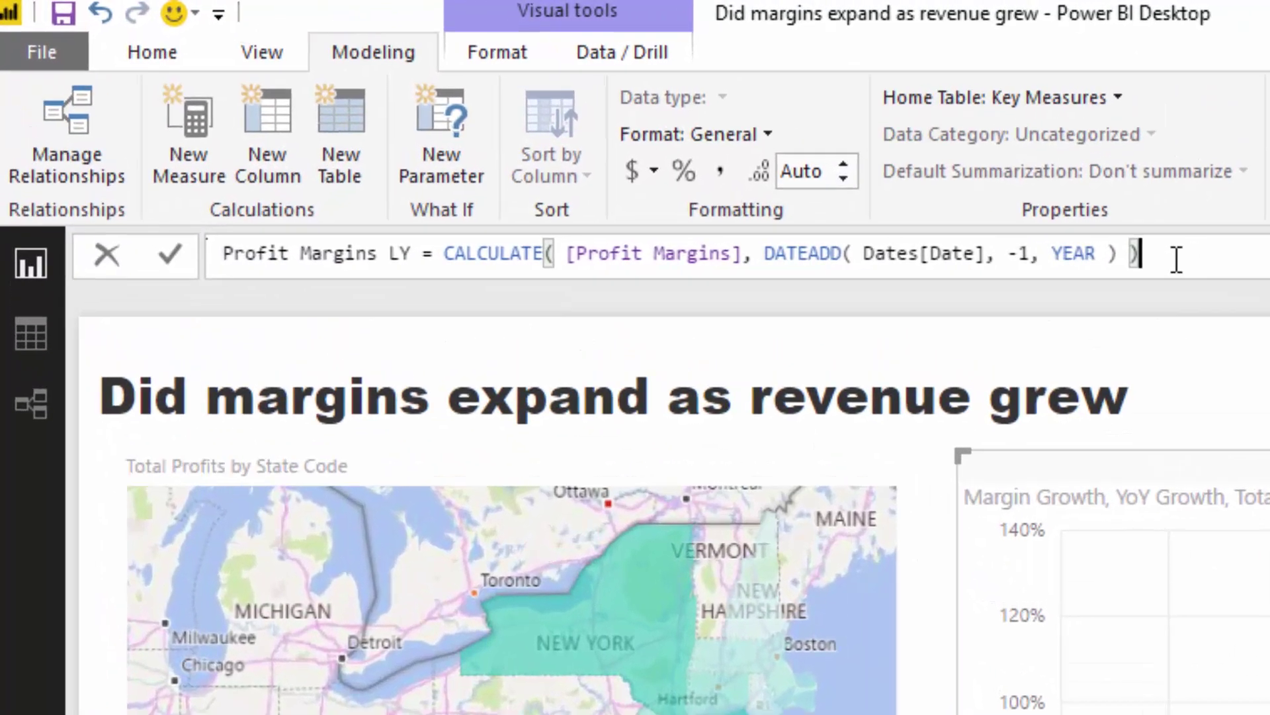
{"action": "left_click_drag", "start_coordinate": [511, 111], "coordinate": [95, 101]}
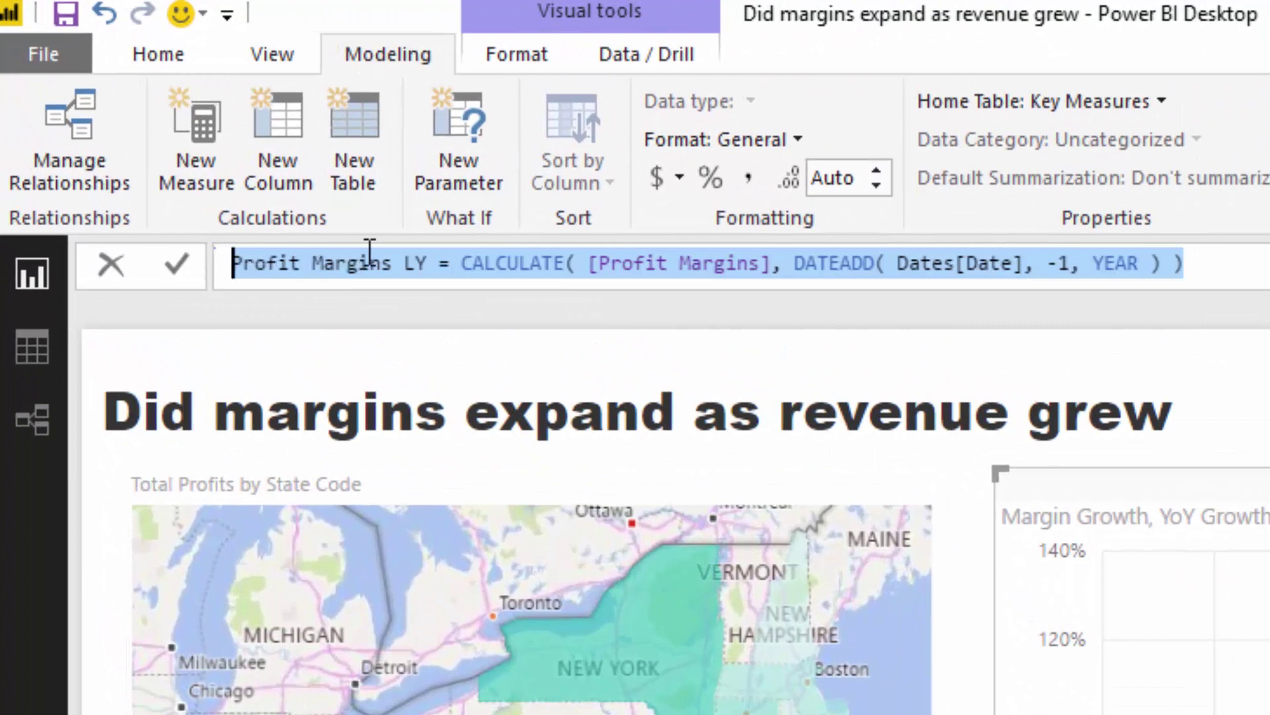
{"action": "left_click", "coordinate": [770, 263]}
{"action": "left_click", "coordinate": [784, 263]}
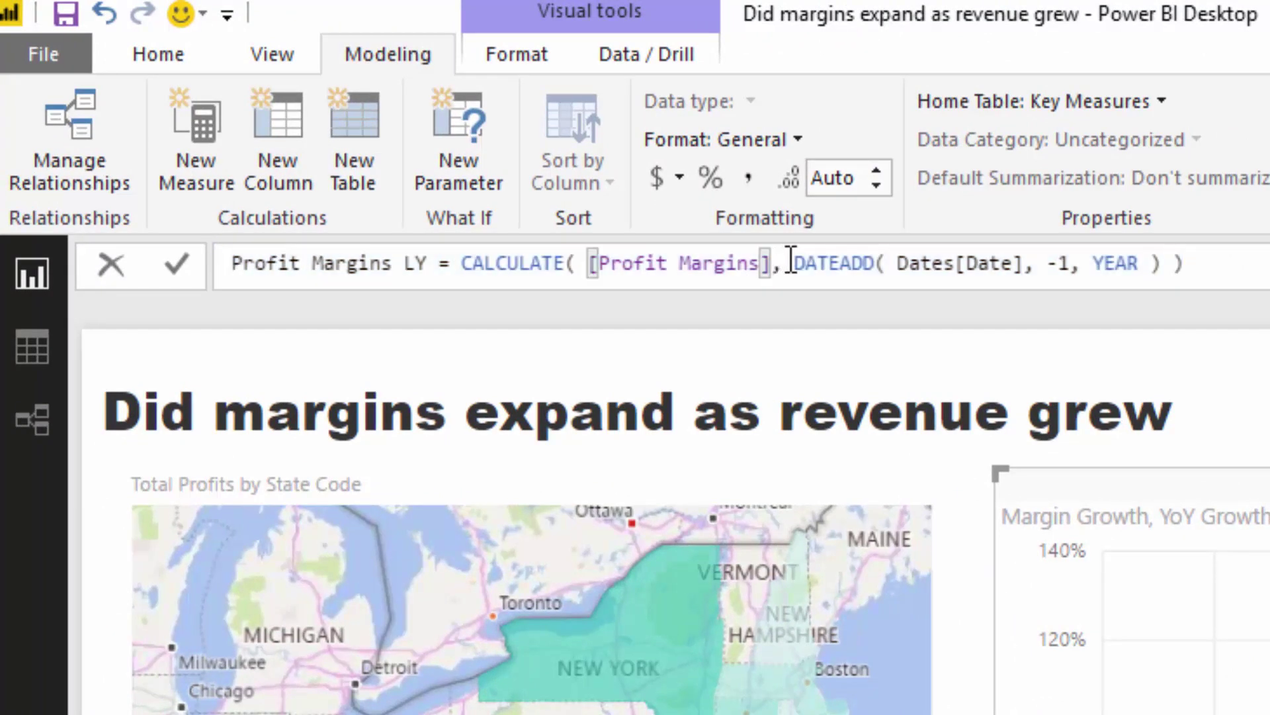
{"action": "left_click", "coordinate": [1155, 264], "text": "shift"}
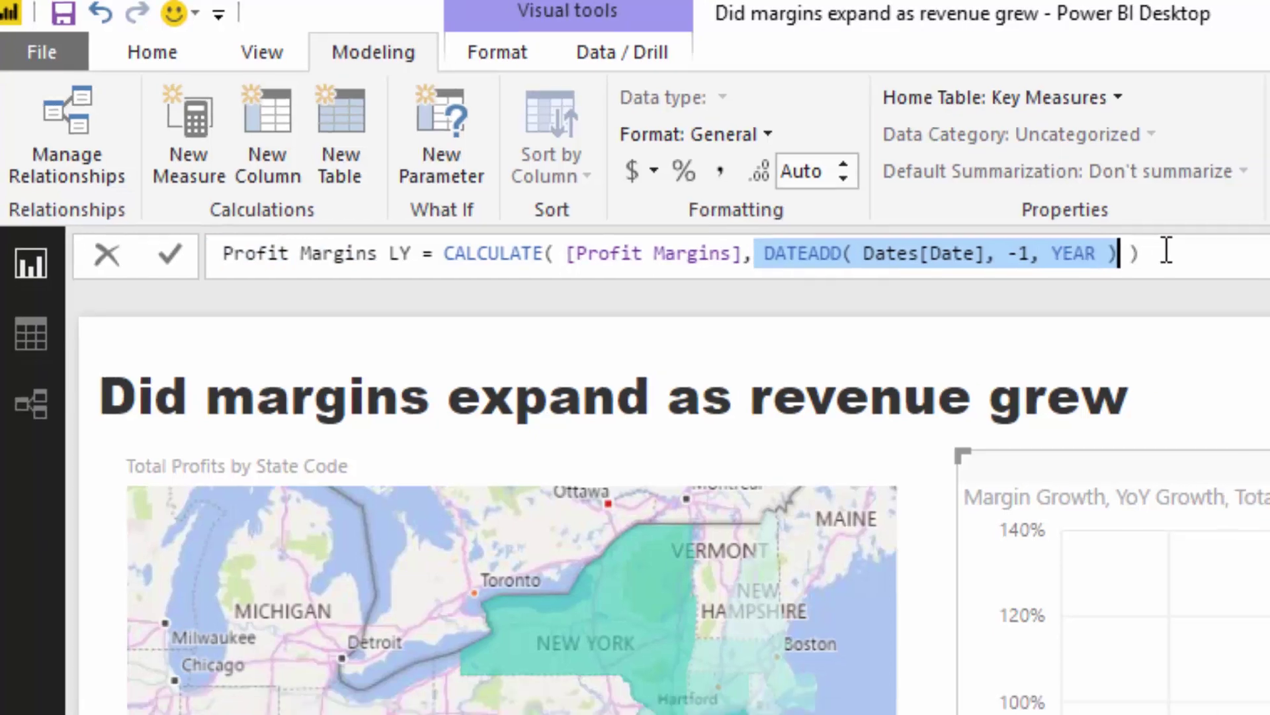
{"action": "left_click", "coordinate": [1182, 264]}
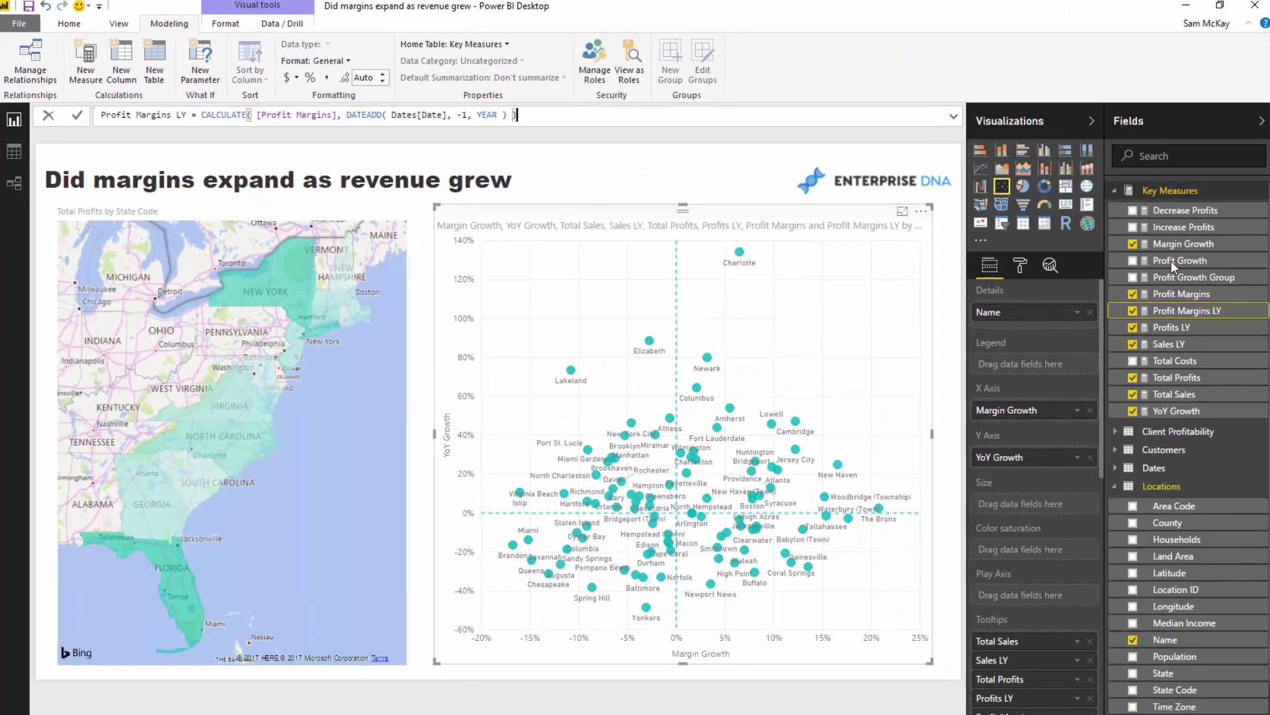
- Rename the Margin Growth measure to 'Margin Growth %' in the formula bar
{"action": "left_click", "coordinate": [1182, 245]}
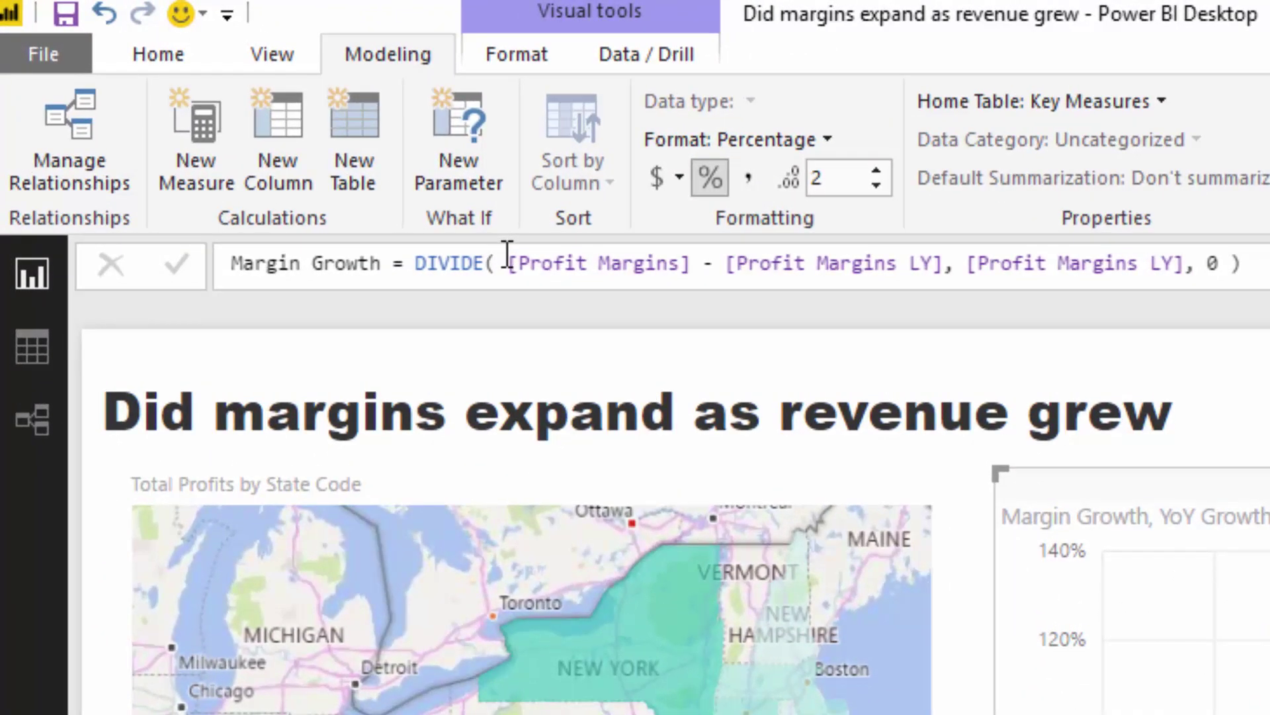
{"action": "left_click_drag", "start_coordinate": [507, 258], "coordinate": [946, 281]}
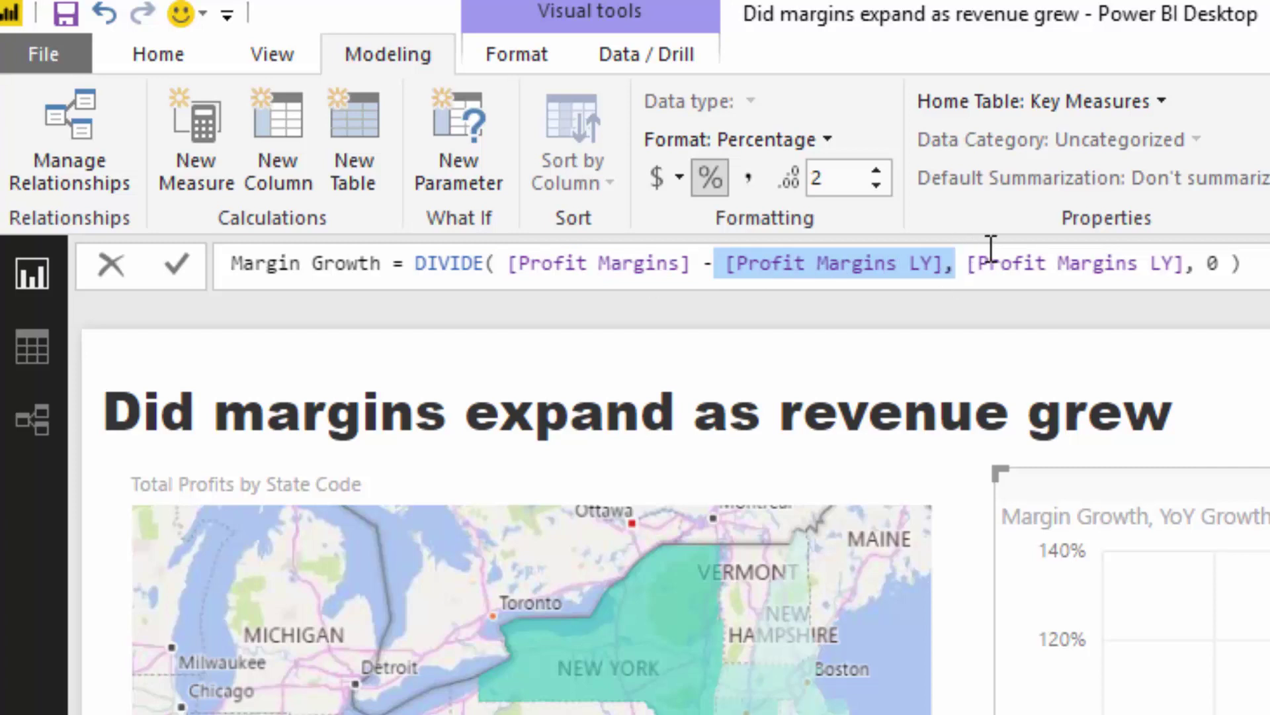
{"action": "key", "text": "End"}
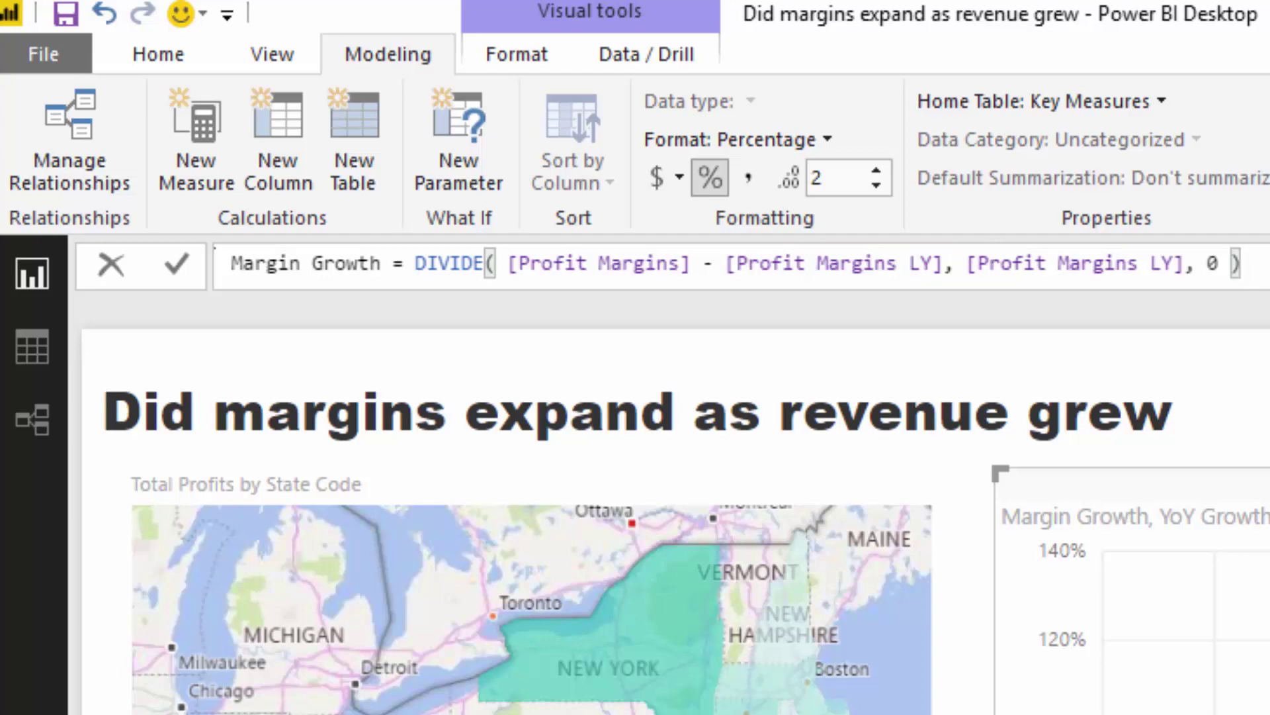
{"action": "left_click", "coordinate": [381, 258]}
{"action": "type", "text": "%"}
{"action": "key", "text": "Return"}
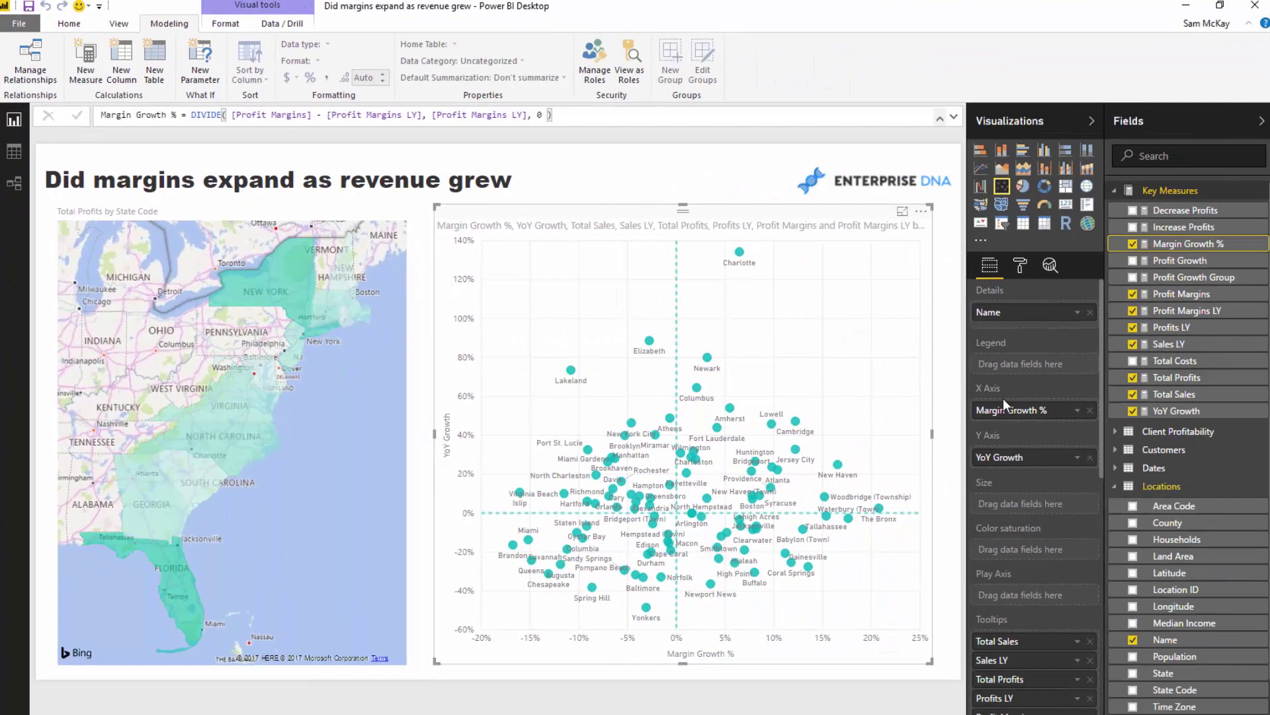
{"action": "left_click", "coordinate": [1175, 410]}
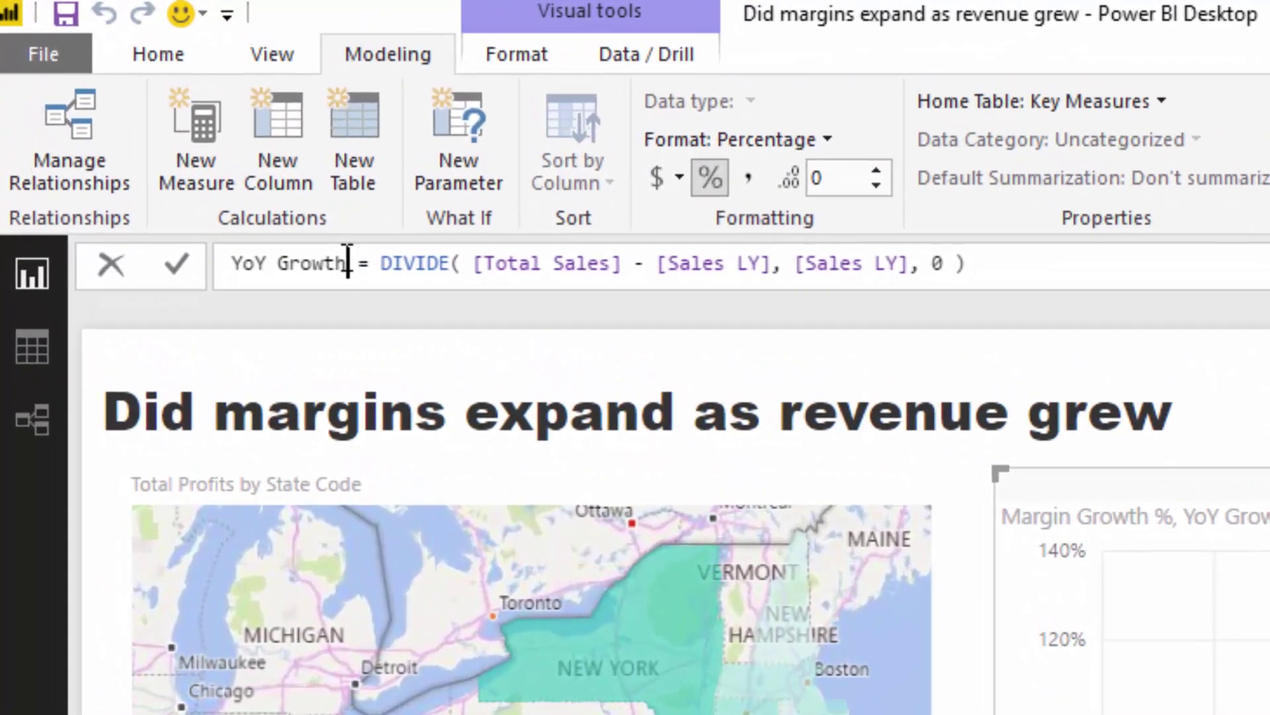
- Rename YoY Growth to 'YoY Growth %' and confirm both percent-named measures
{"action": "left_click", "coordinate": [347, 263]}
{"action": "type", "text": "%"}
{"action": "key", "text": "Return"}
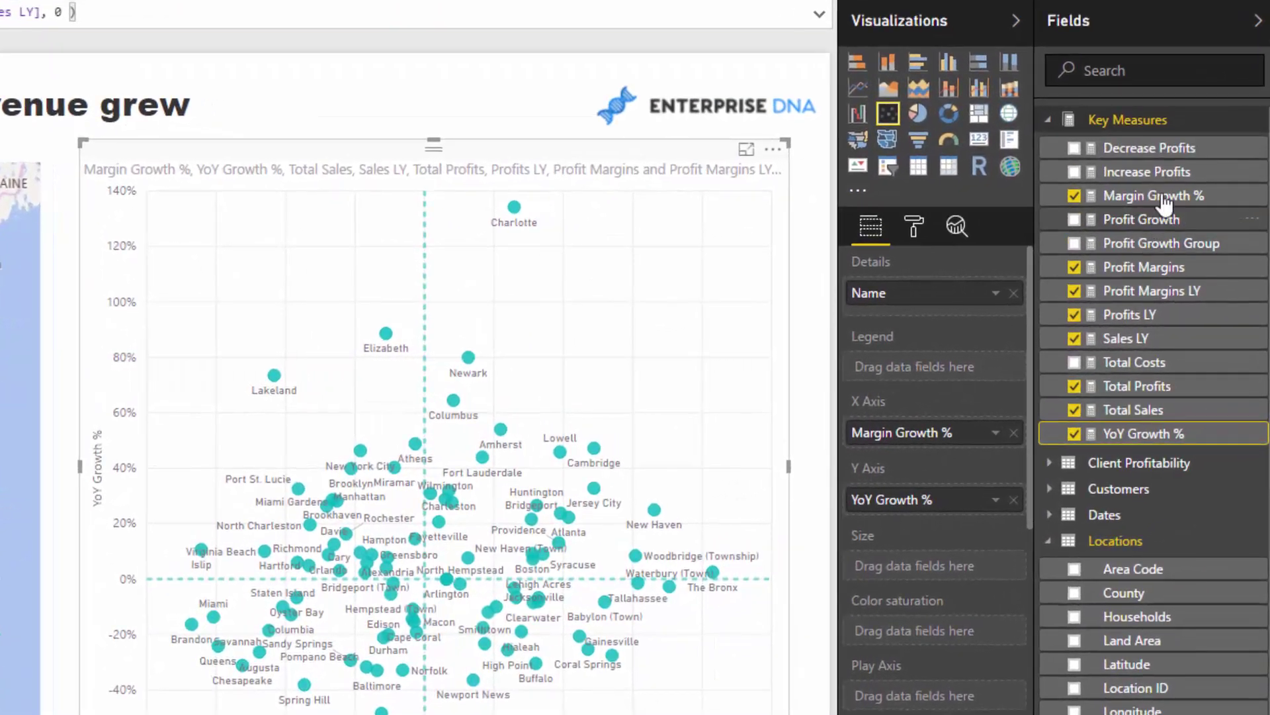
{"action": "left_click", "coordinate": [1195, 243]}
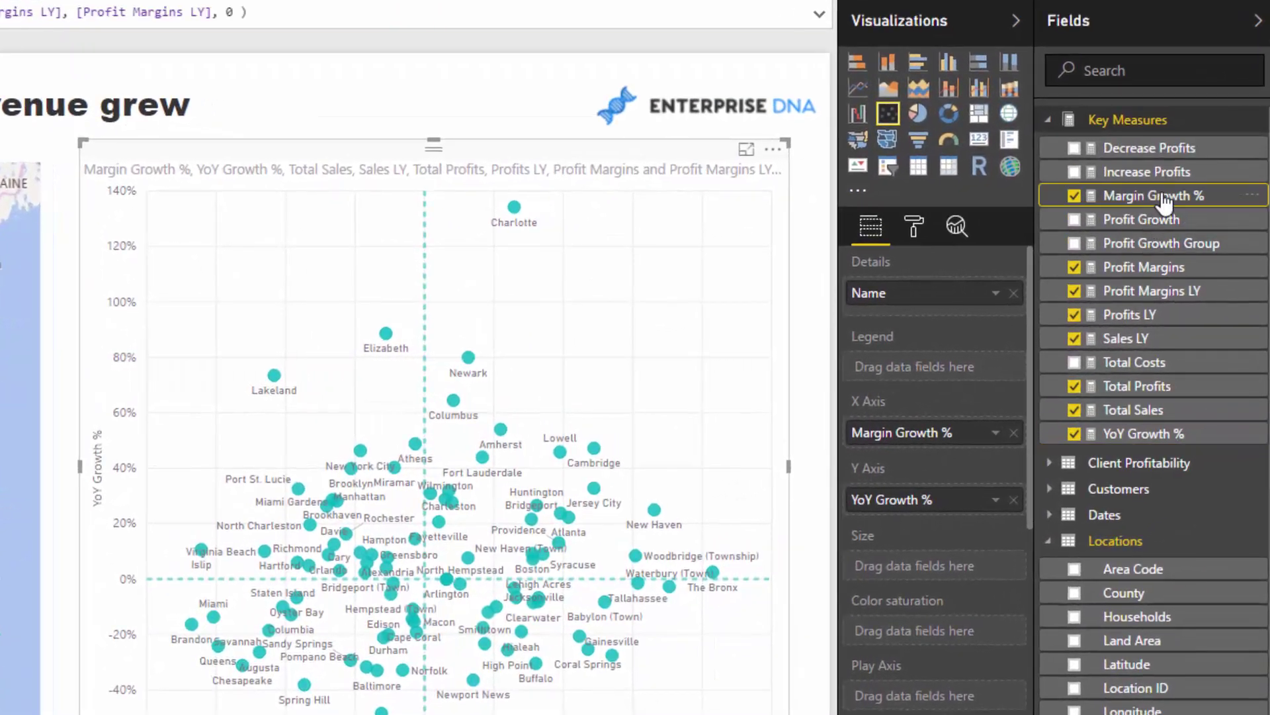
{"action": "left_click", "coordinate": [1163, 434]}
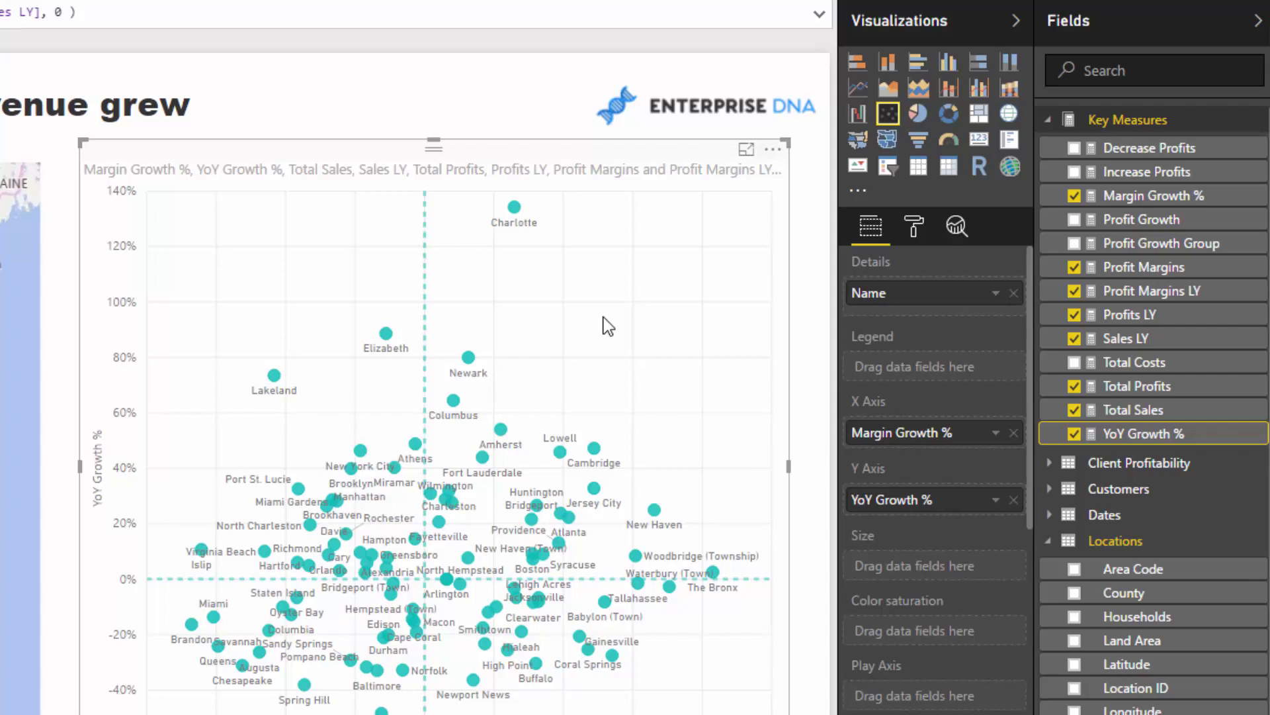
{"action": "left_click", "coordinate": [99, 105]}
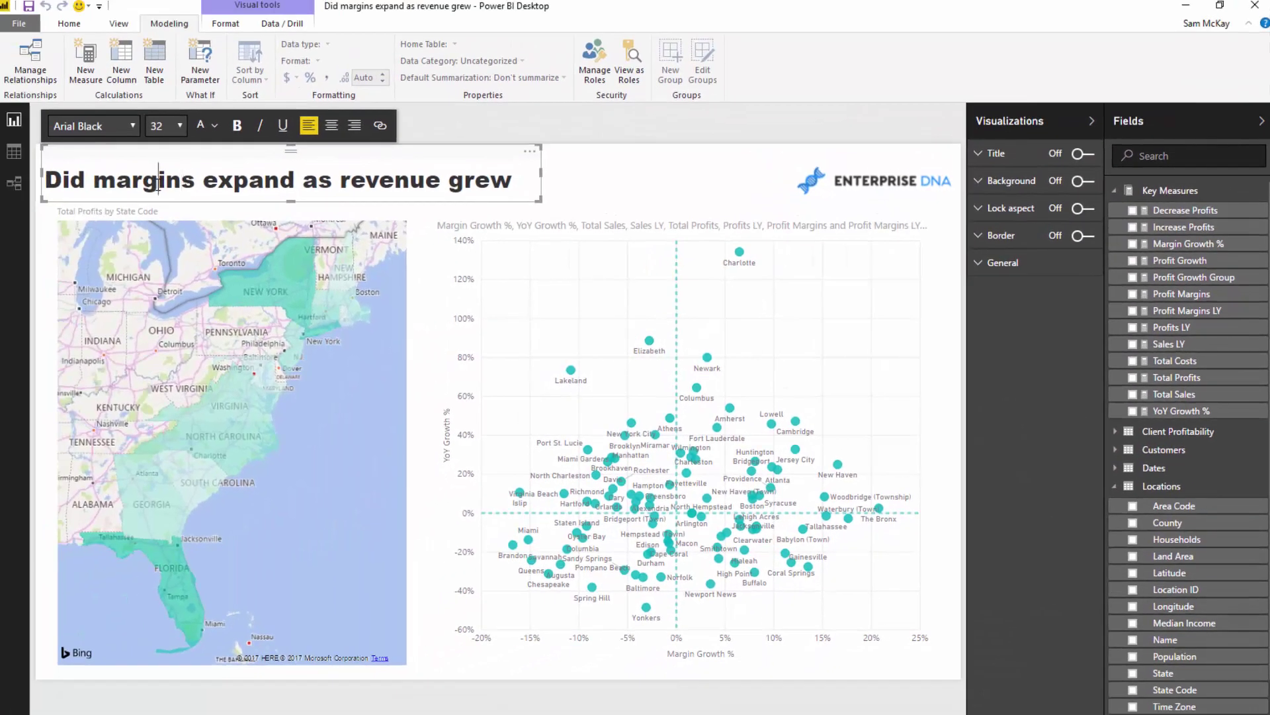
{"action": "left_click_drag", "start_coordinate": [158, 177], "coordinate": [532, 184]}
{"action": "key", "text": "Right"}
{"action": "left_click", "coordinate": [686, 182]}
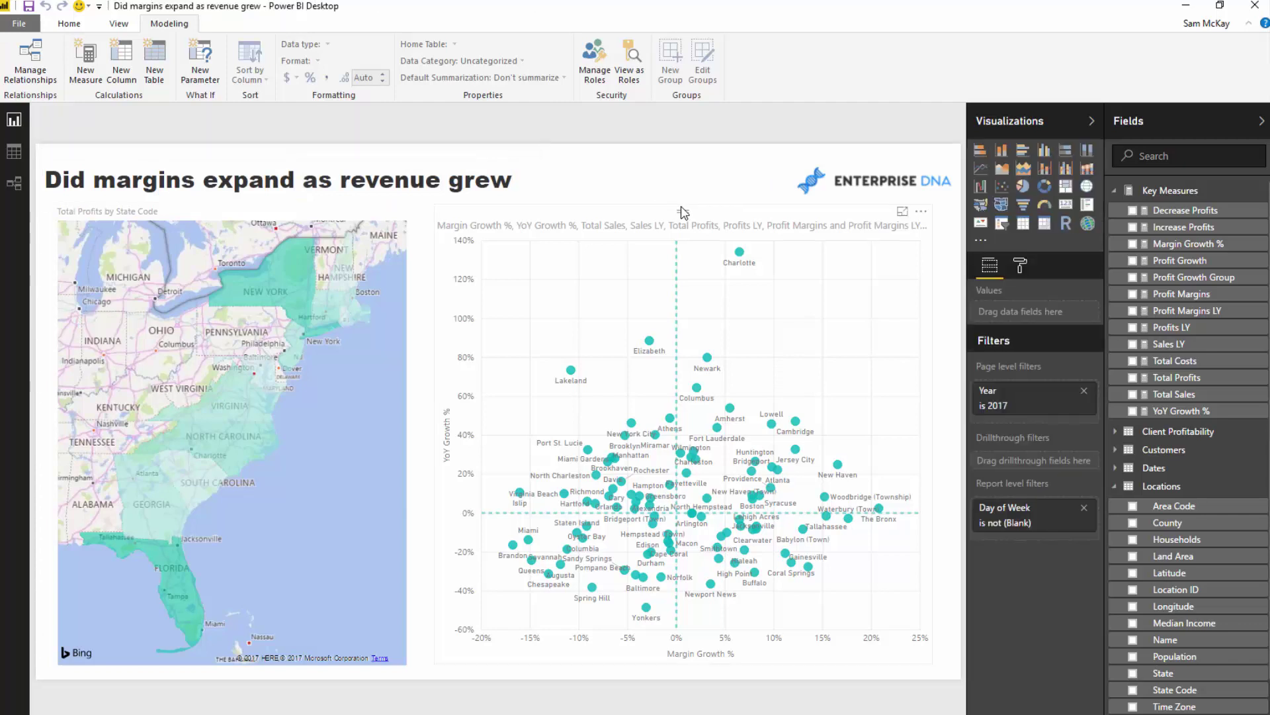
{"action": "left_click", "coordinate": [684, 212]}
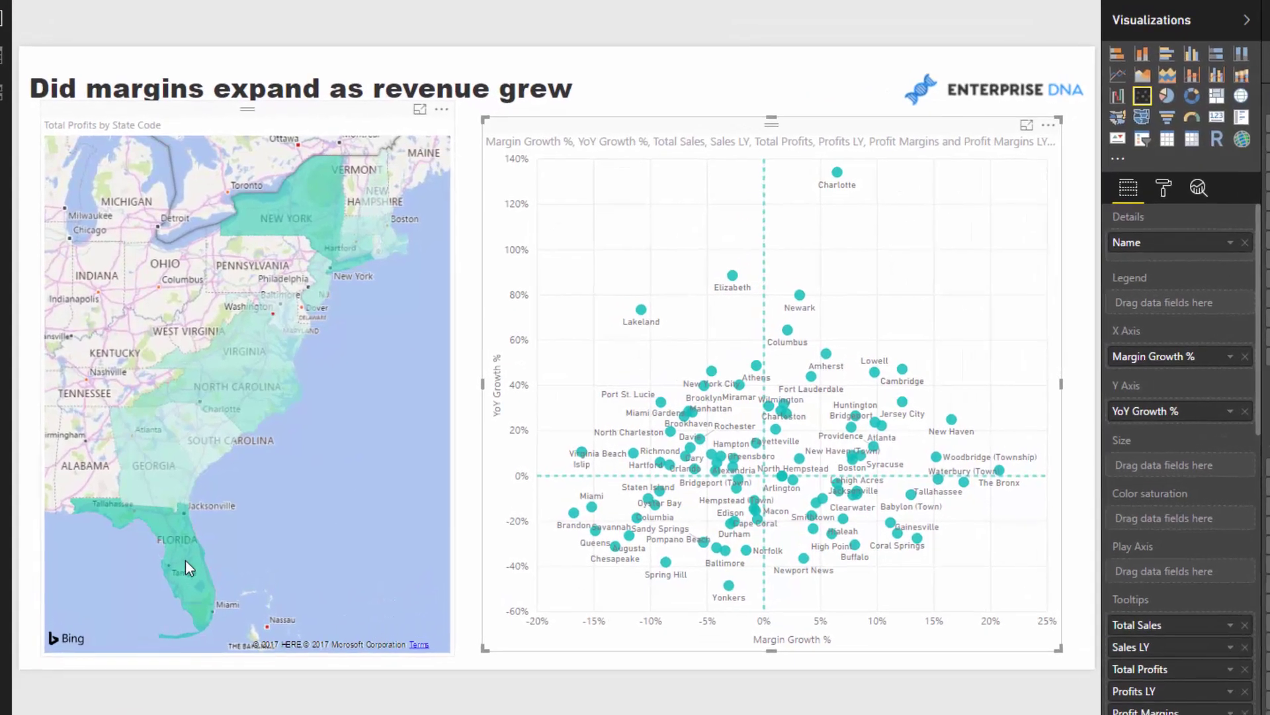
{"action": "left_click", "coordinate": [177, 569]}
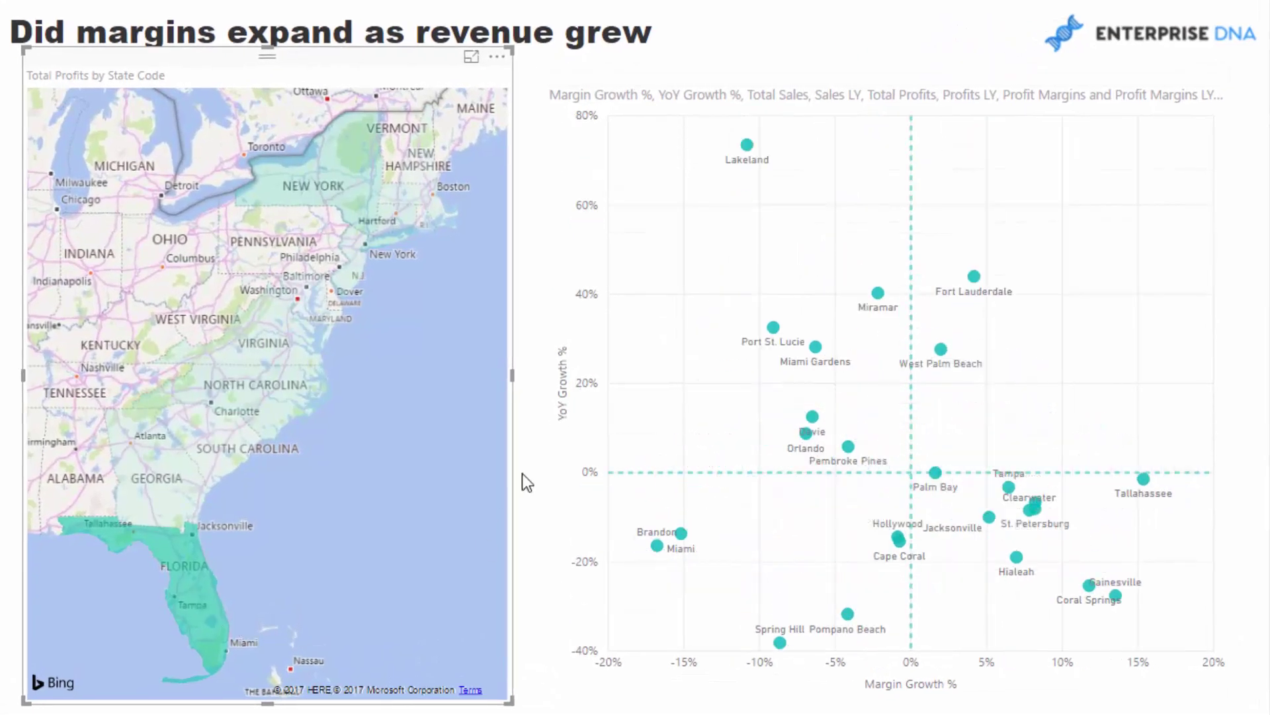
{"action": "left_click", "coordinate": [189, 550]}
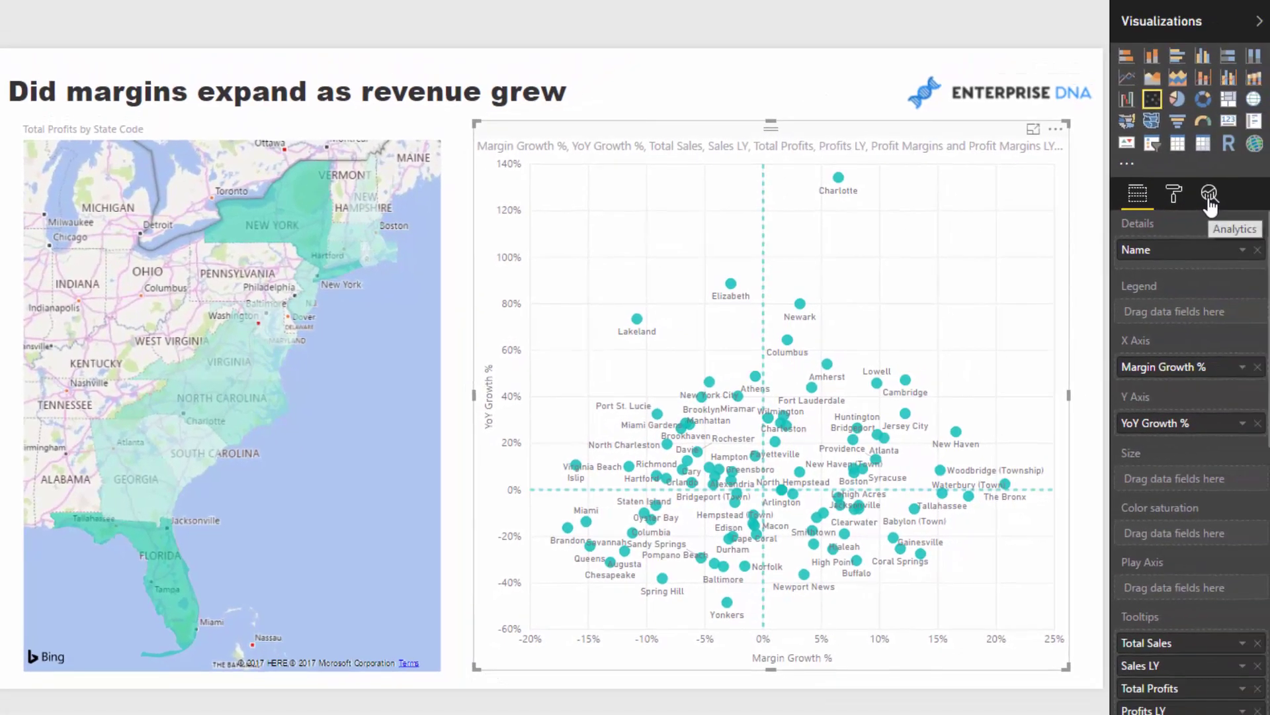
- Review the scatter chart's X- and Y-axis constant lines at 0, then collapse both sections
{"action": "left_click", "coordinate": [1208, 199]}
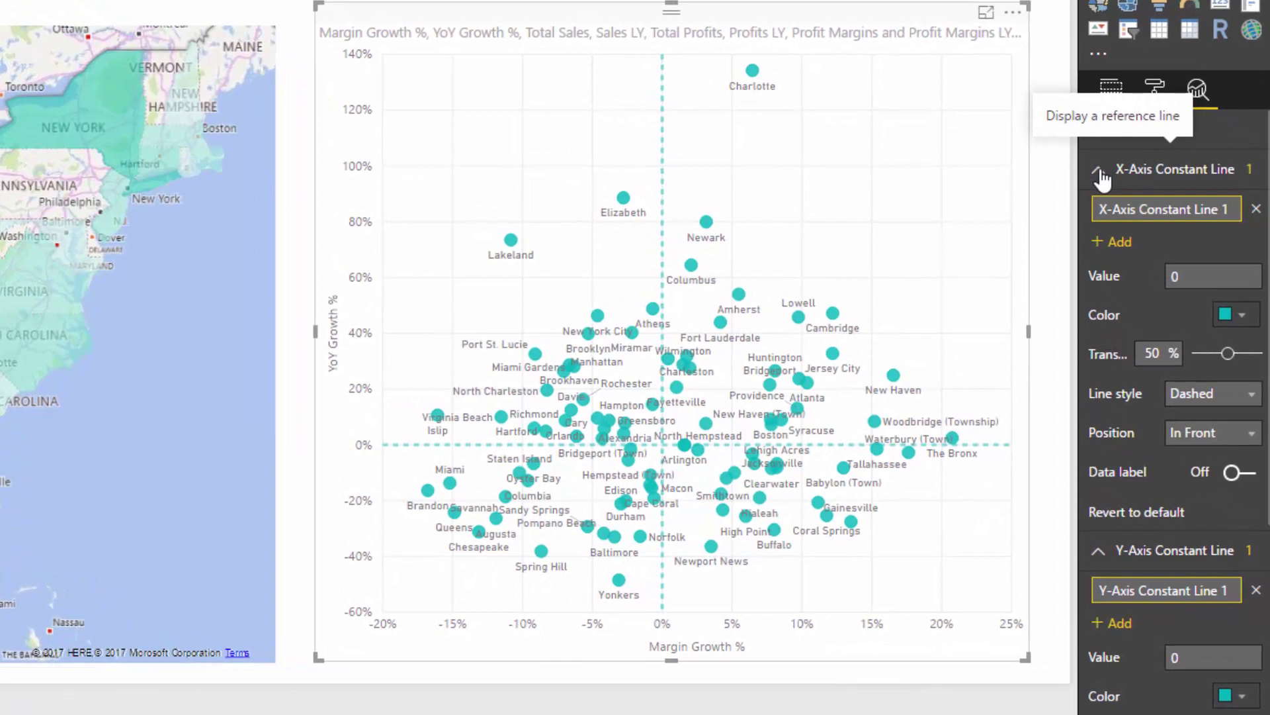
{"action": "left_click", "coordinate": [1100, 171]}
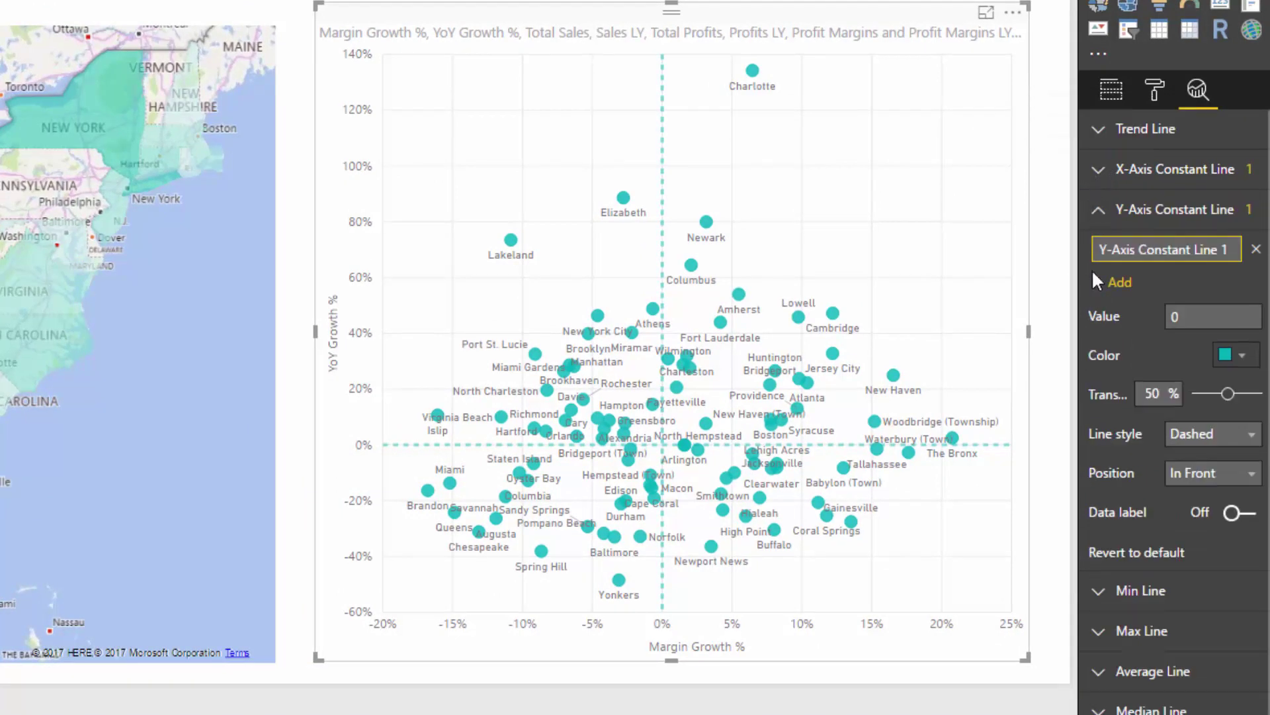
{"action": "left_click", "coordinate": [1097, 217]}
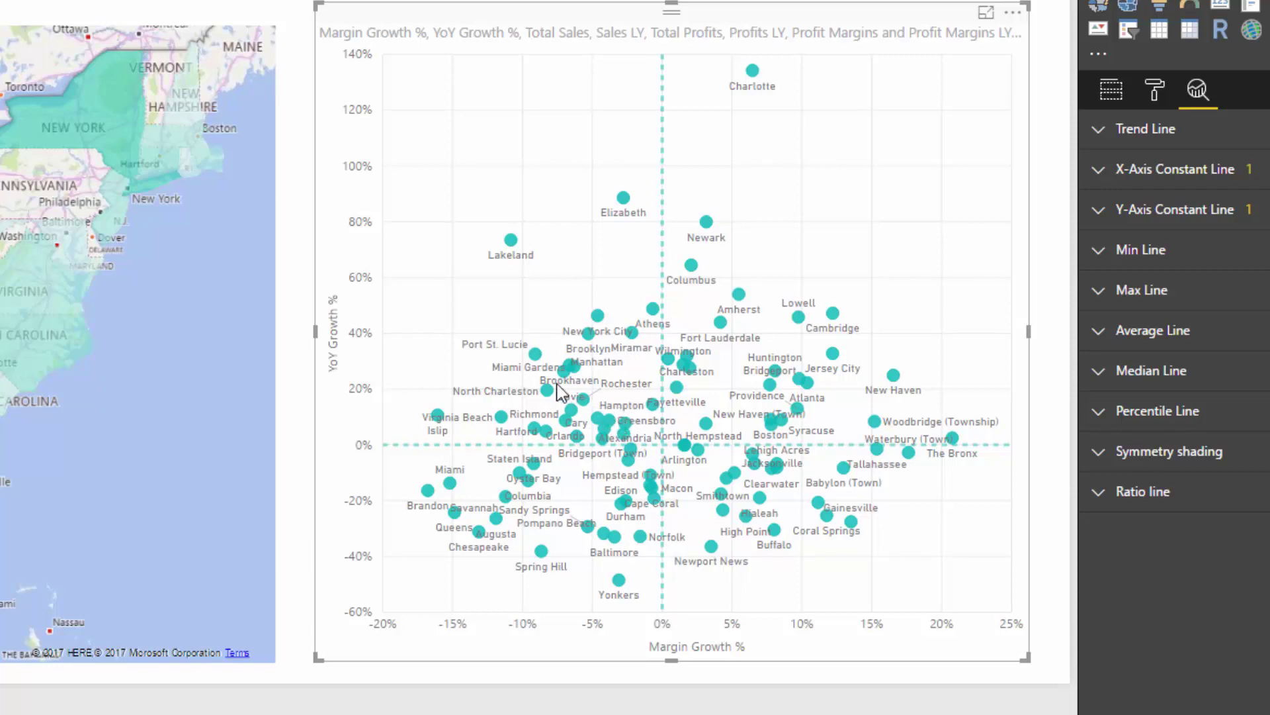
{"action": "mouse_move", "coordinate": [533, 352]}
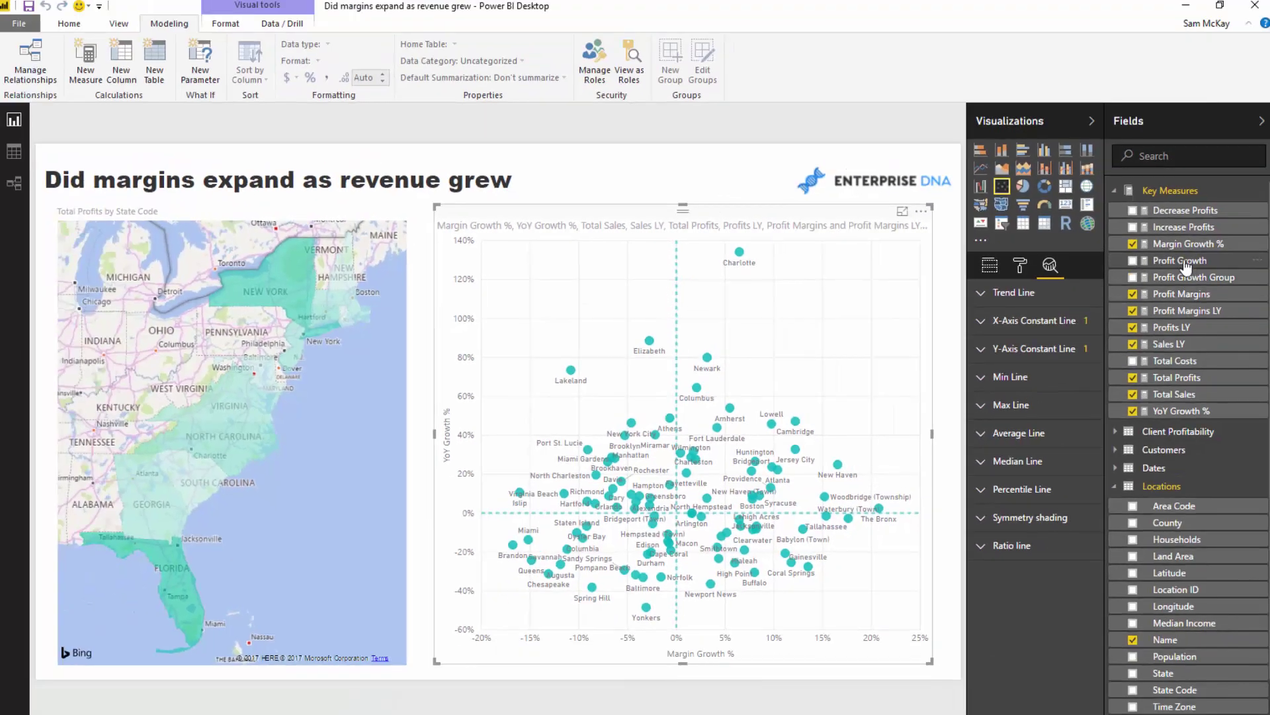
- Select the Profit Margins LY measure and format it as a 2-decimal percentage
{"action": "left_click", "coordinate": [1184, 310]}
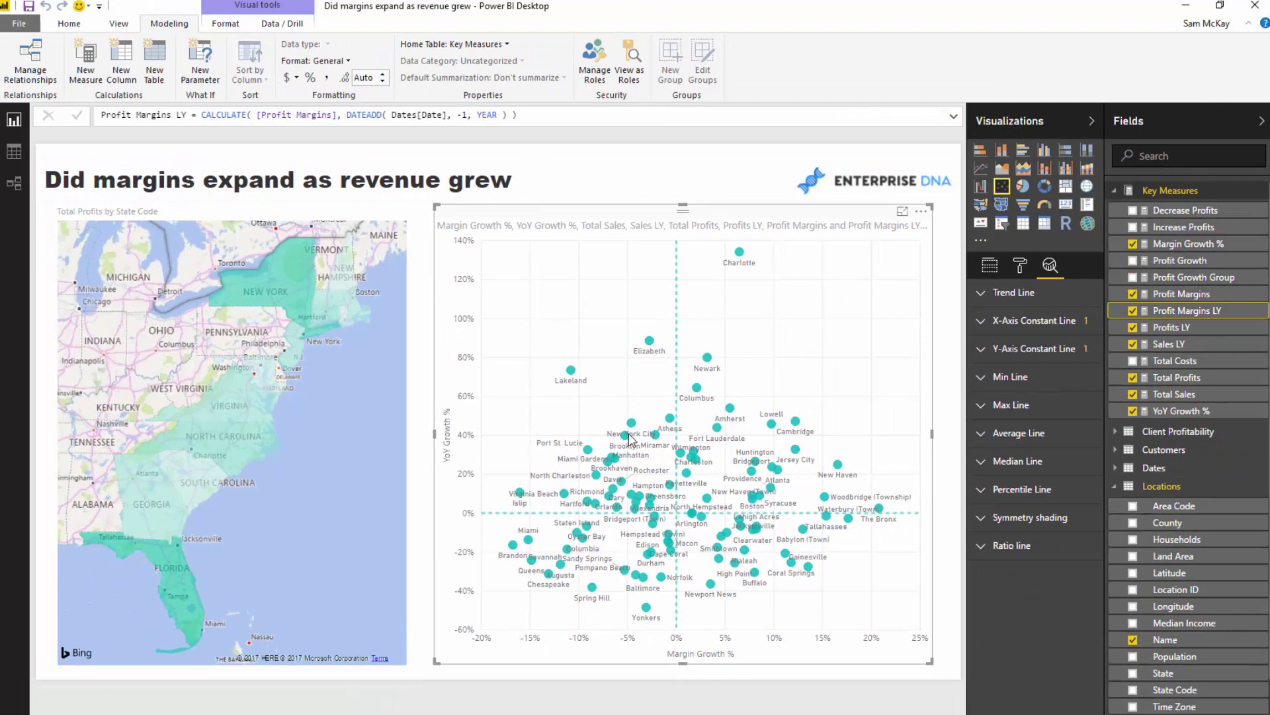
{"action": "mouse_move", "coordinate": [625, 438]}
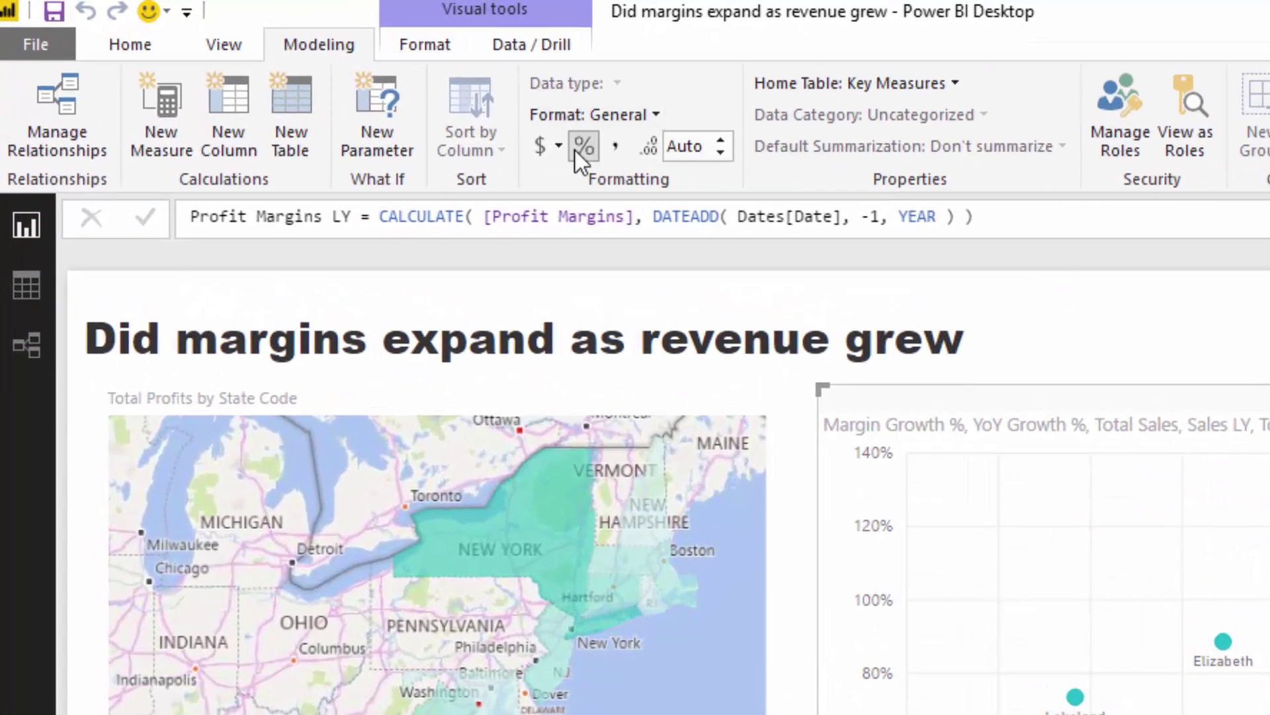
{"action": "left_click", "coordinate": [373, 93]}
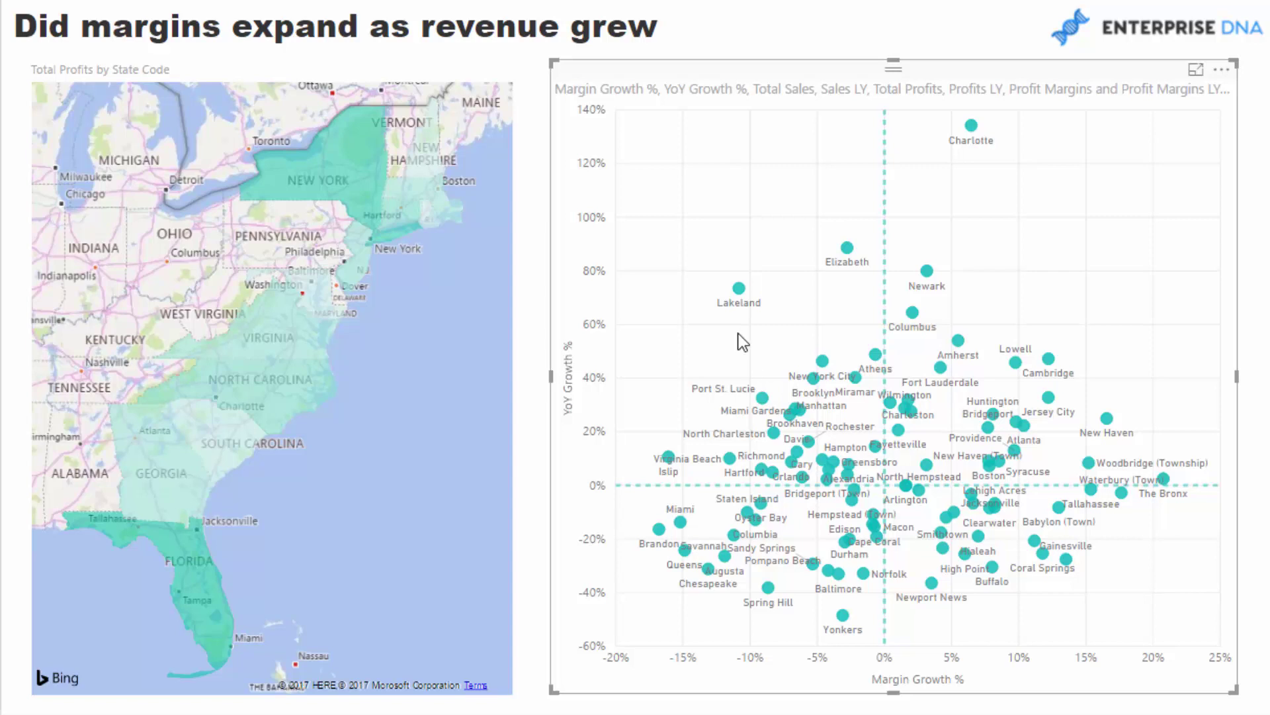
{"action": "mouse_move", "coordinate": [735, 290]}
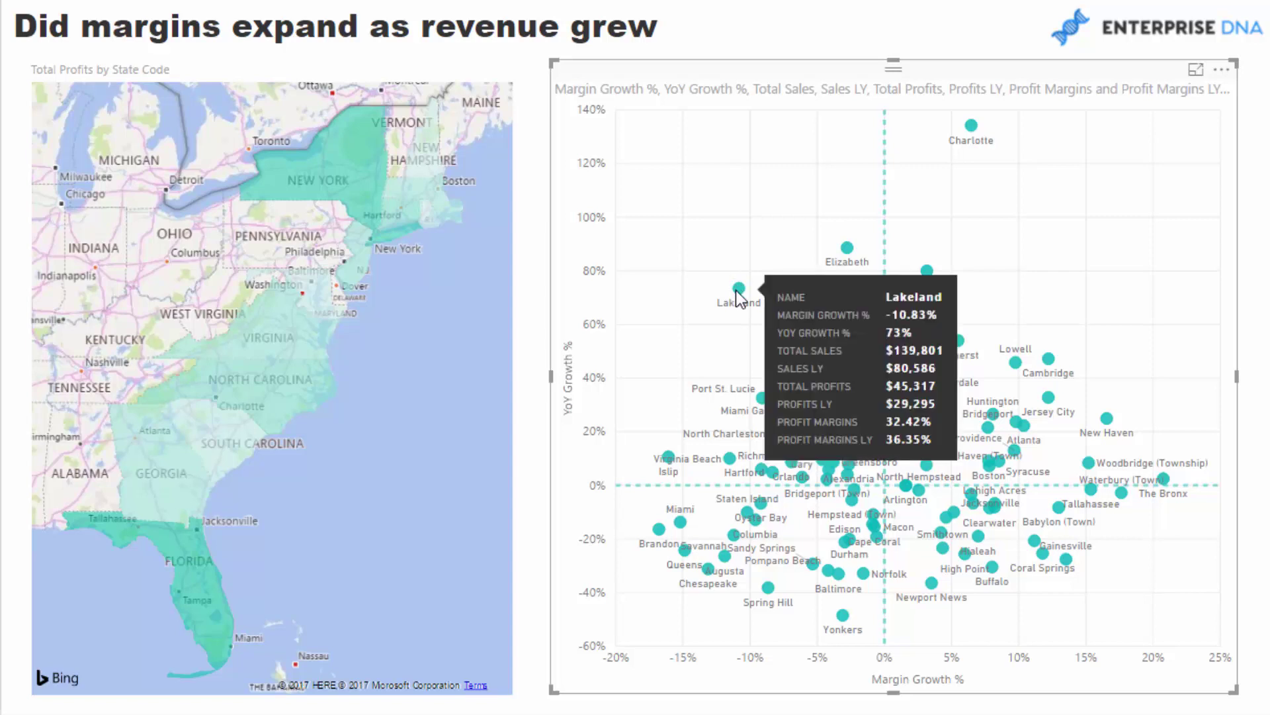
{"action": "left_click", "coordinate": [736, 291]}
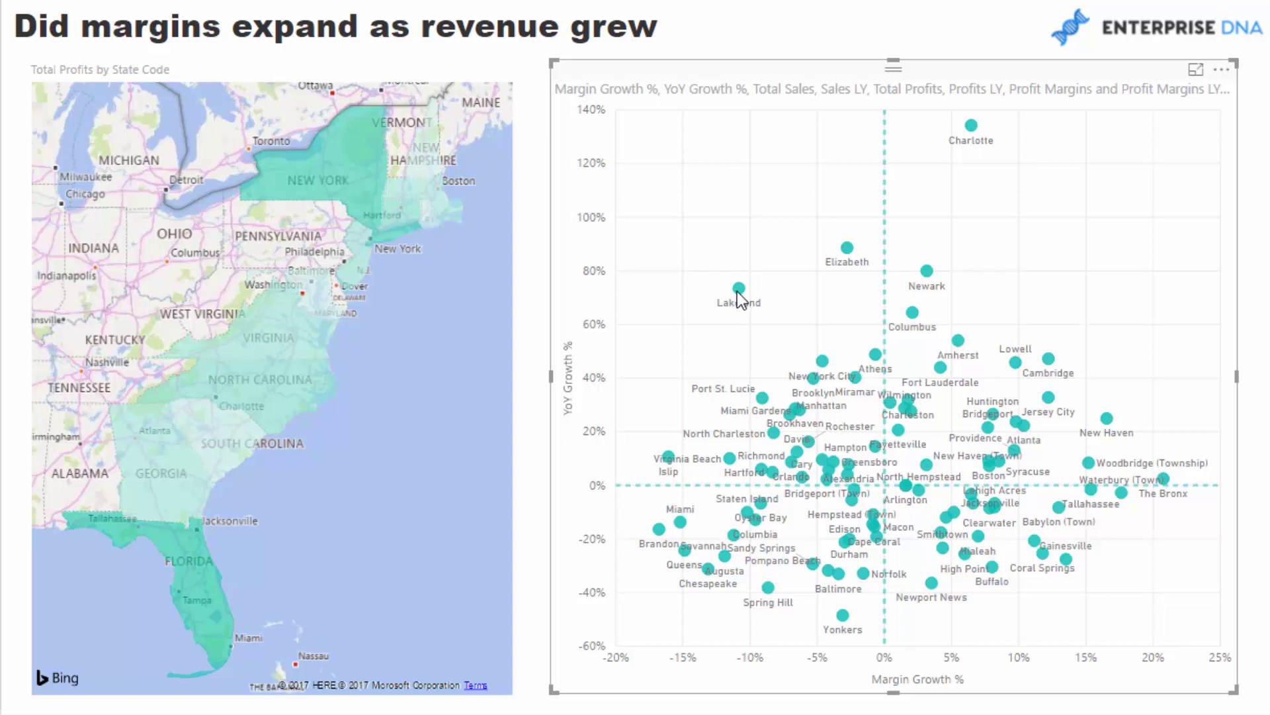
{"action": "mouse_move", "coordinate": [739, 293]}
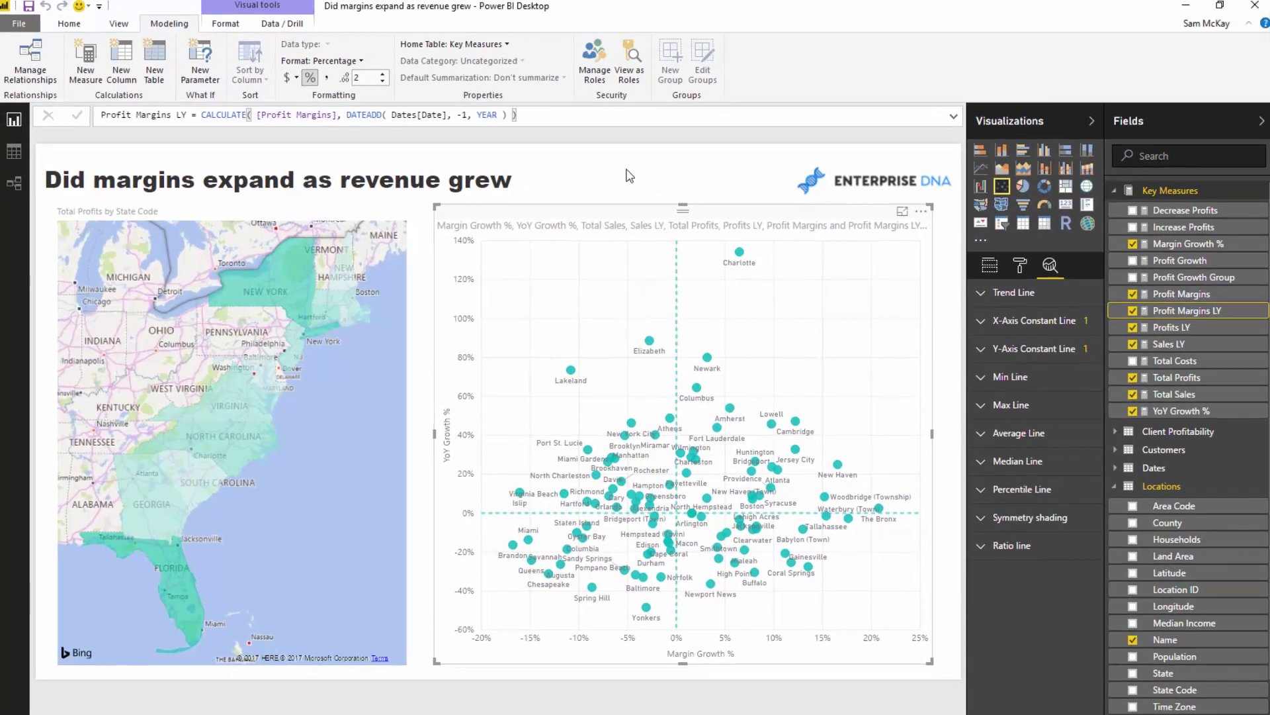
- Deselect the scatter chart by clicking empty canvas space
{"action": "left_click", "coordinate": [604, 184]}
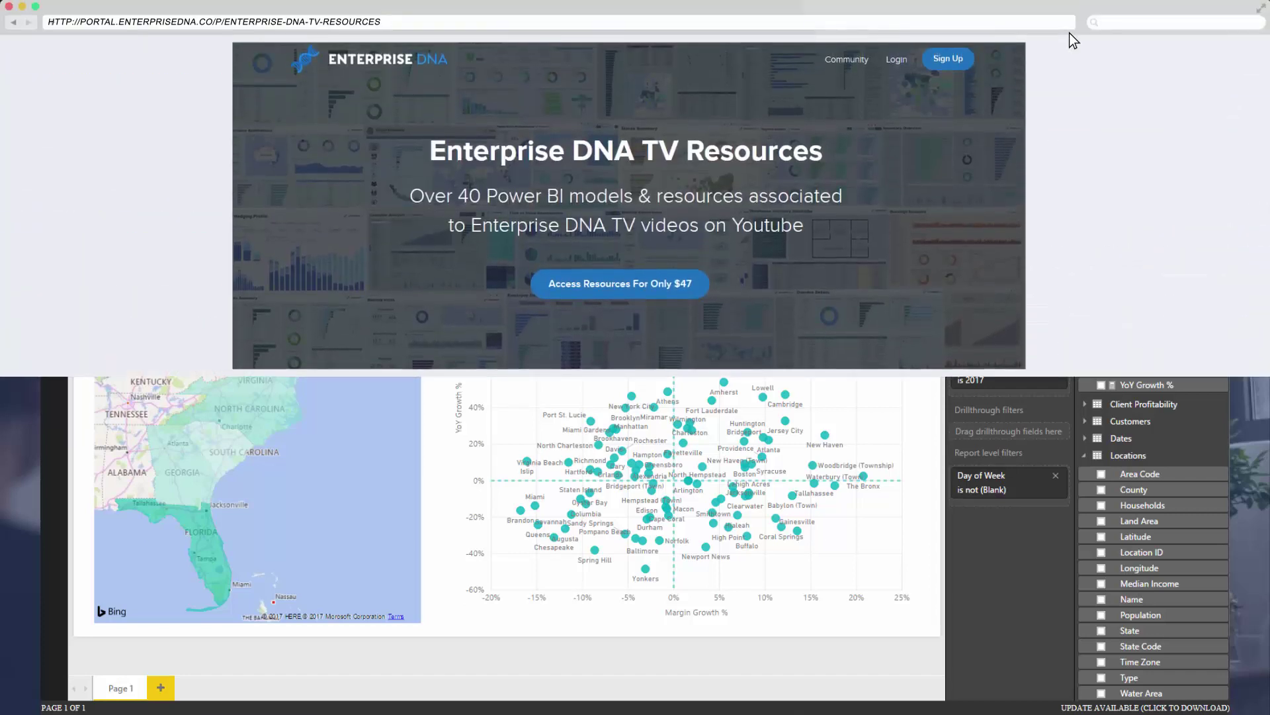
- Choose 'Access Resources For Only $47' on the Enterprise DNA TV Resources page
{"action": "left_click", "coordinate": [664, 294]}
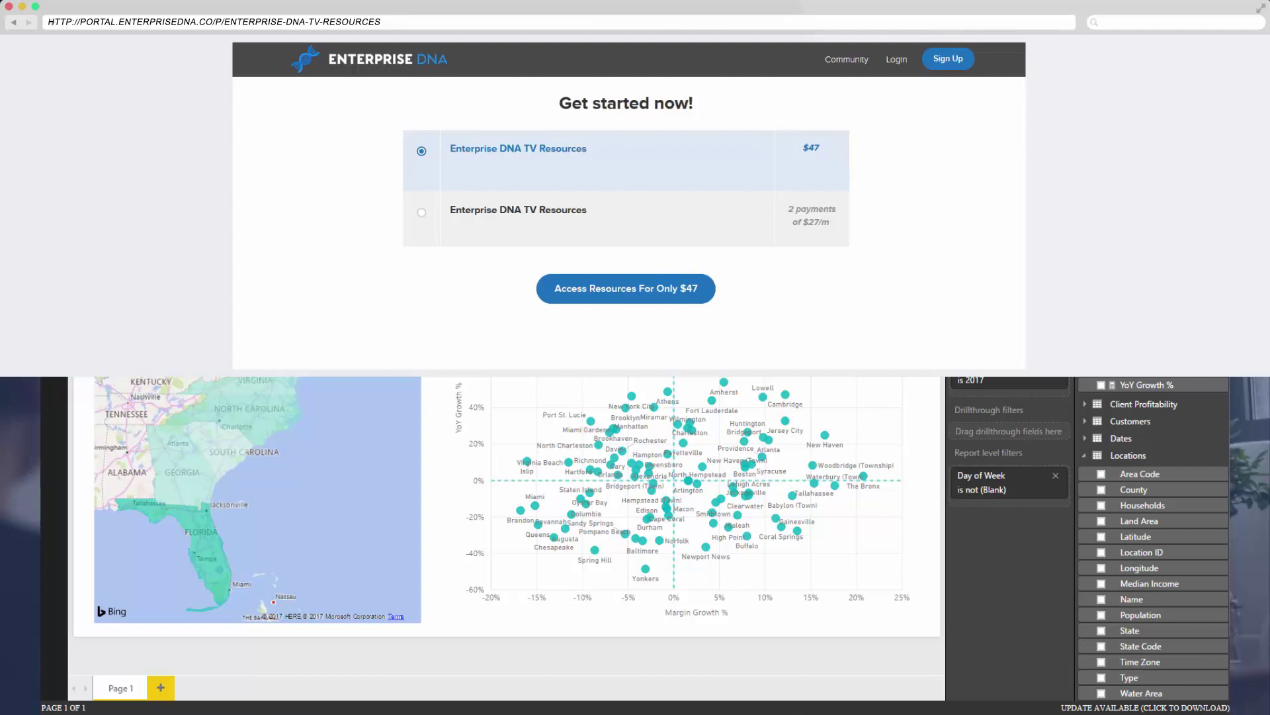